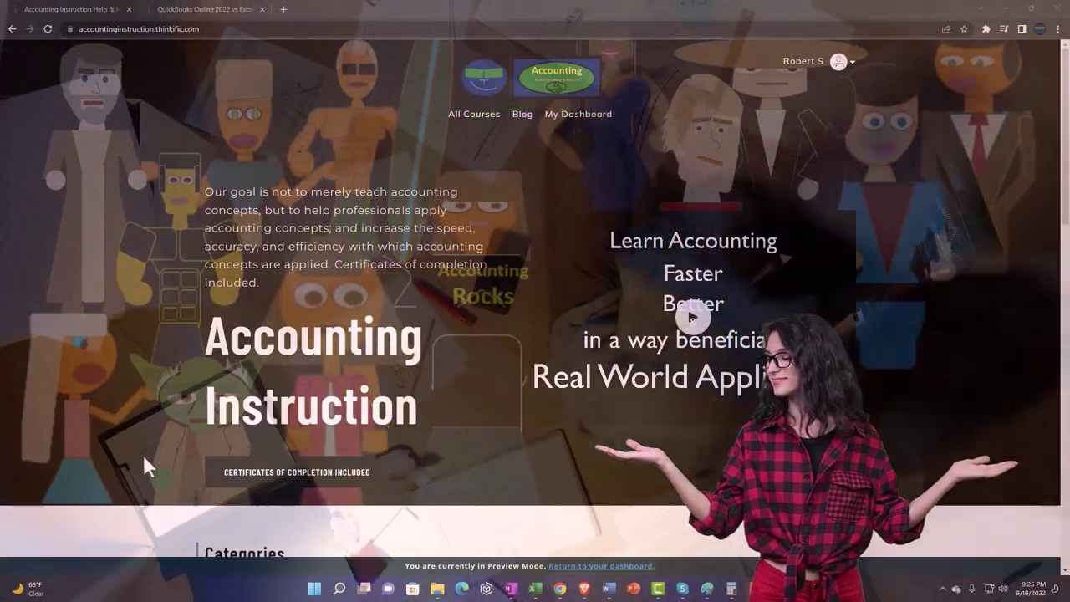
Scroll the categories, switch to the course lesson tab and expand the OneNote - Getting Started 2022 section.
scroll(147, 460, down, 4)
scroll(147, 459, down, 2)
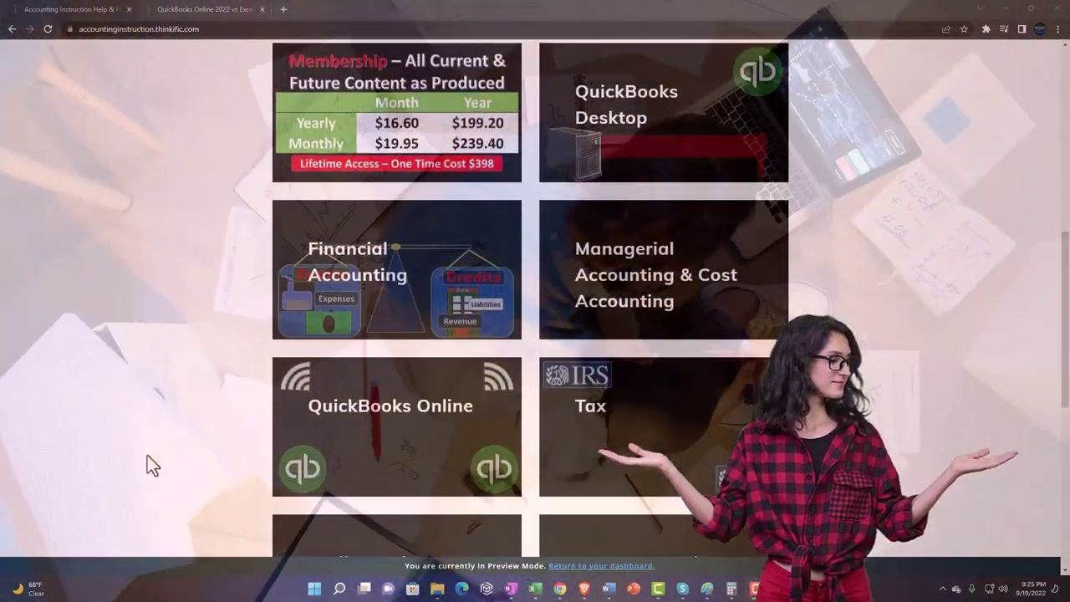
scroll(147, 459, down, 1)
scroll(147, 457, down, 5)
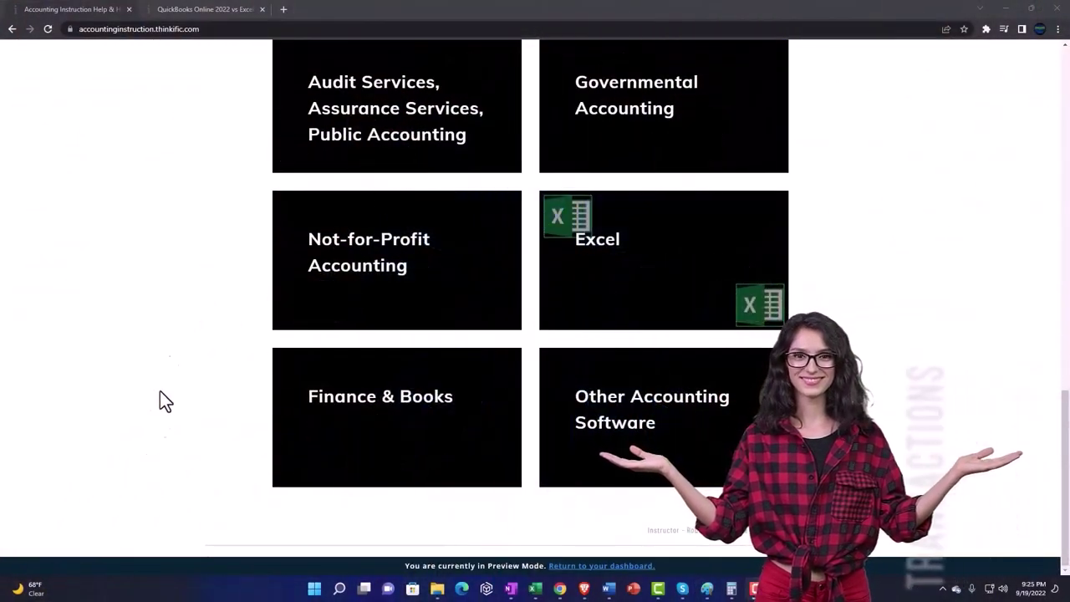
click(190, 9)
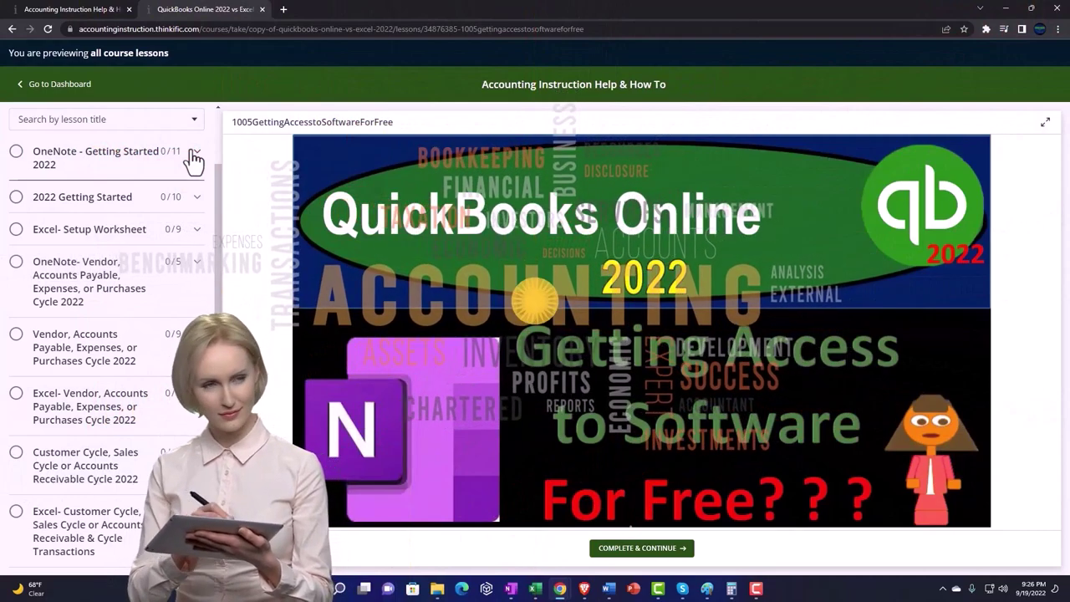
click(194, 158)
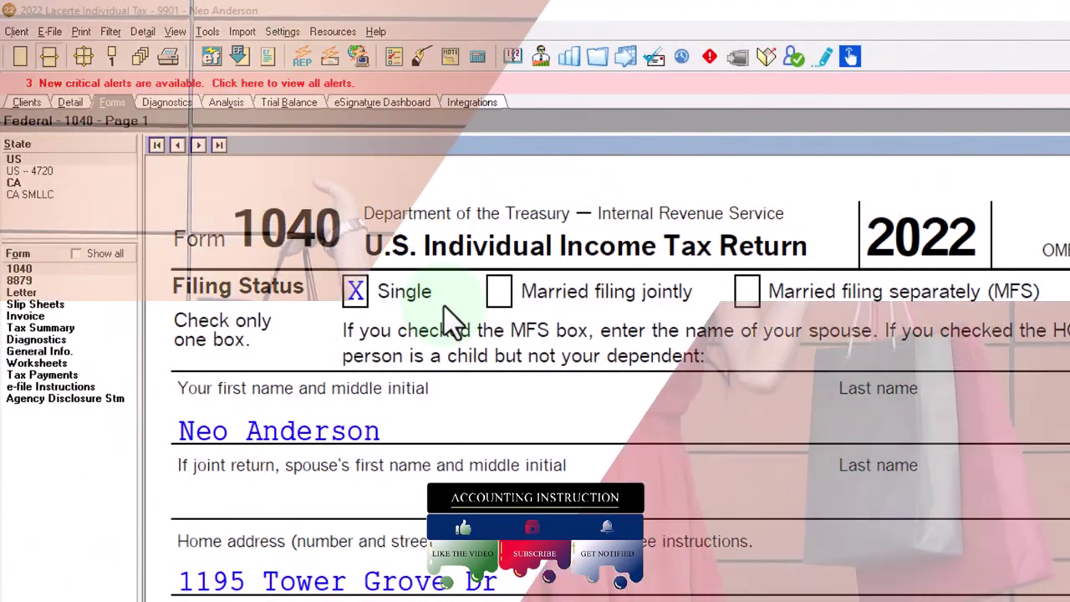
Scroll Form 1040 page 1 down to line 15's 87,050 taxable income, then switch to the Excel worksheet.
scroll(468, 451, down, 10)
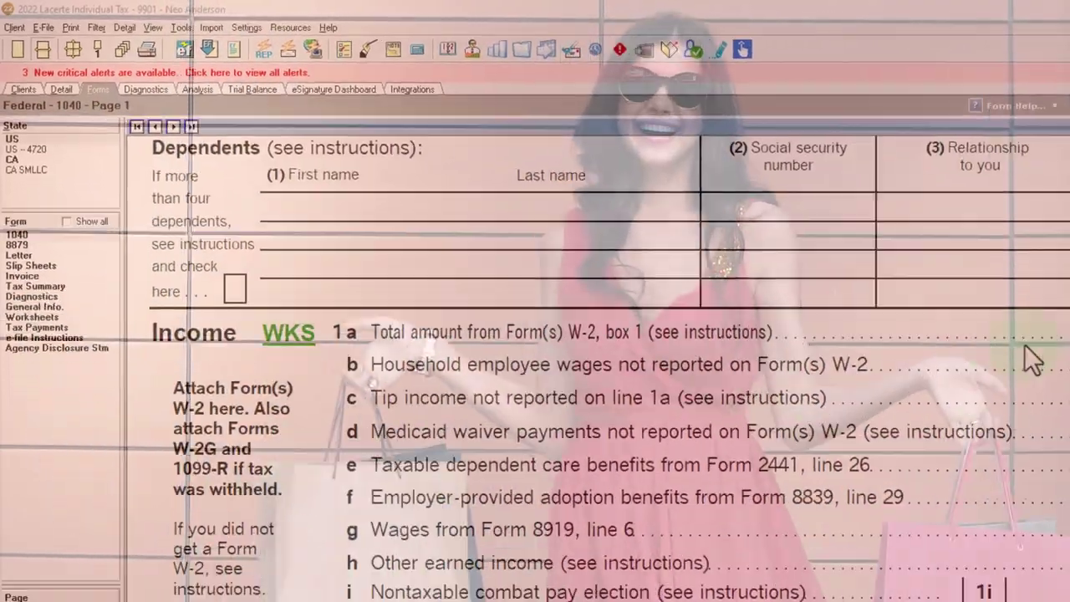
scroll(660, 435, down, 3)
scroll(535, 334, down, 3)
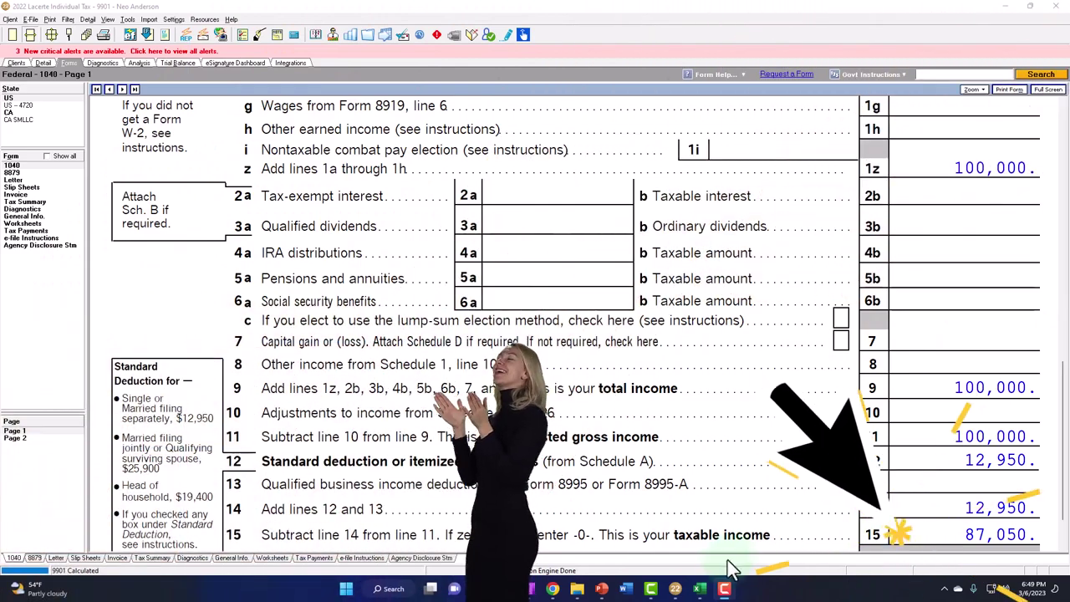
click(700, 589)
Inspect the worksheet's income in D2, taxable income formula in D9 and tax before credits in D11.
scroll(514, 276, up, 2)
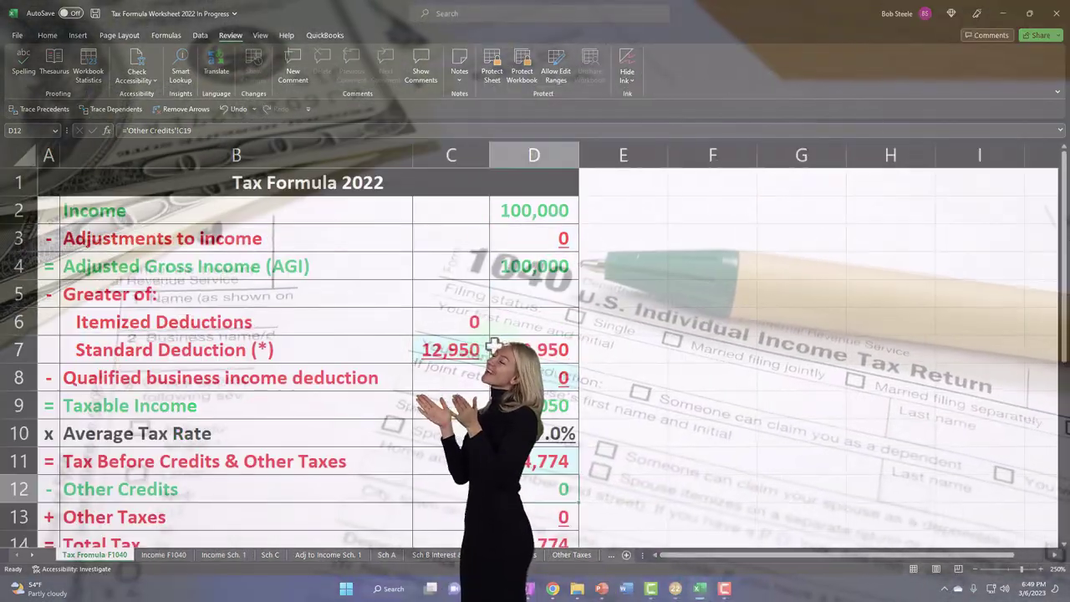
click(519, 210)
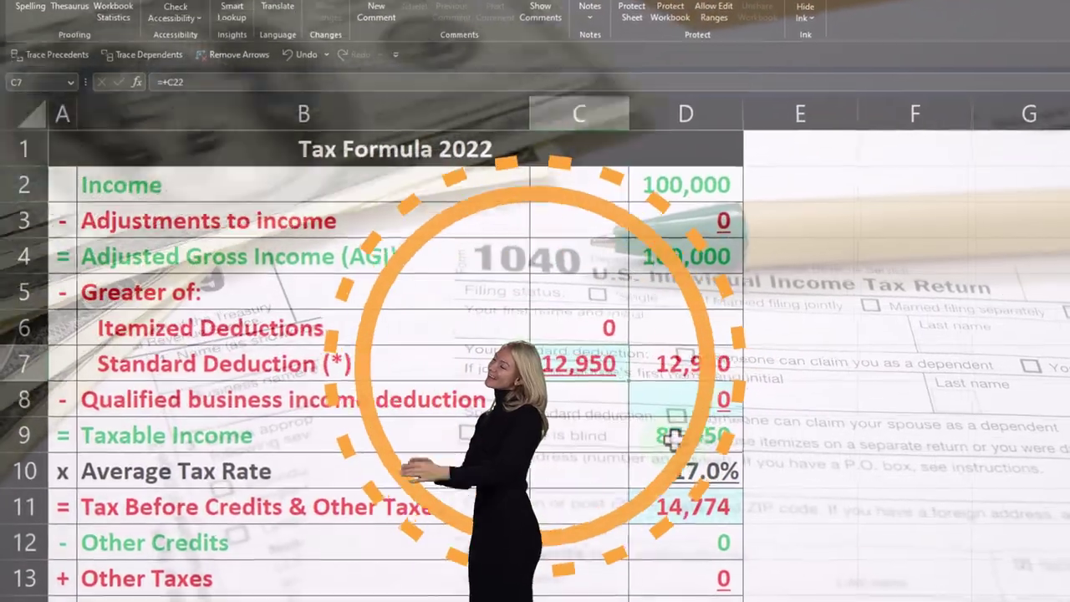
click(553, 416)
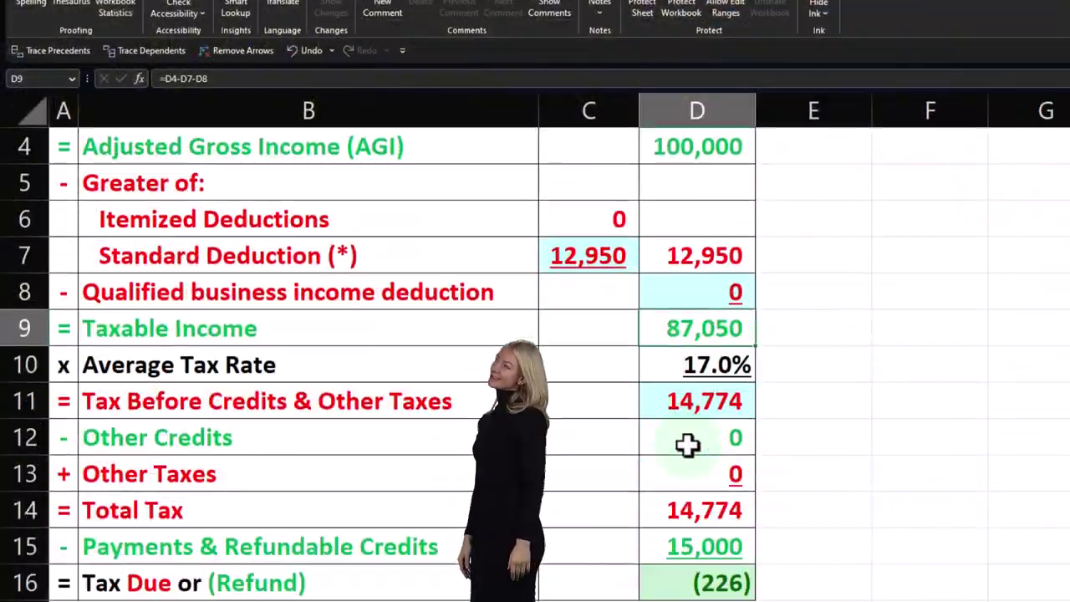
click(688, 408)
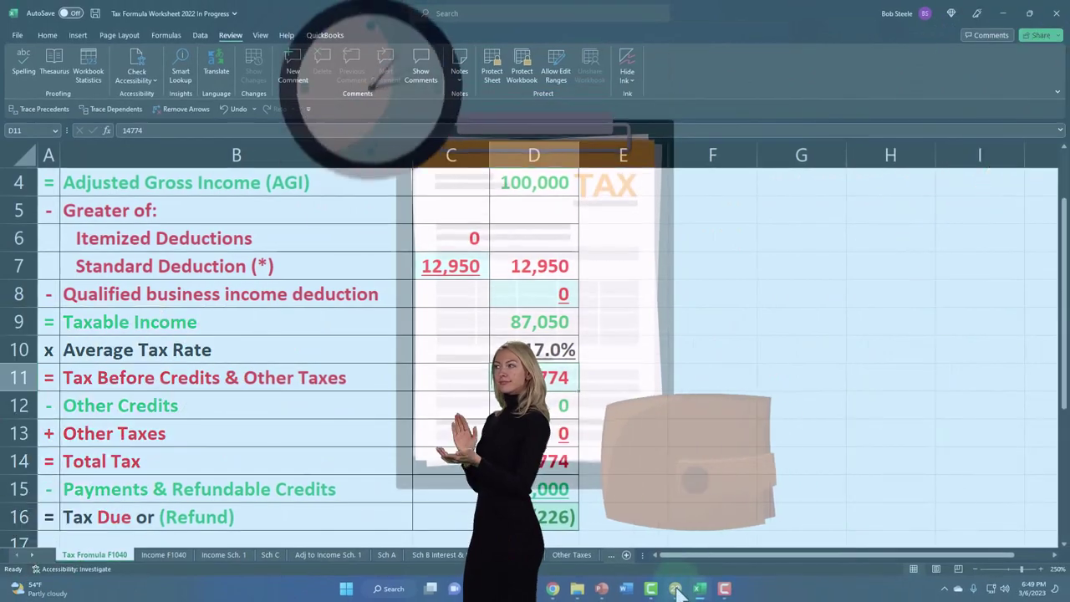
Compare against Lacerte's Form 1040 page 2, scrolled to line 35a's refund.
click(675, 589)
click(13, 438)
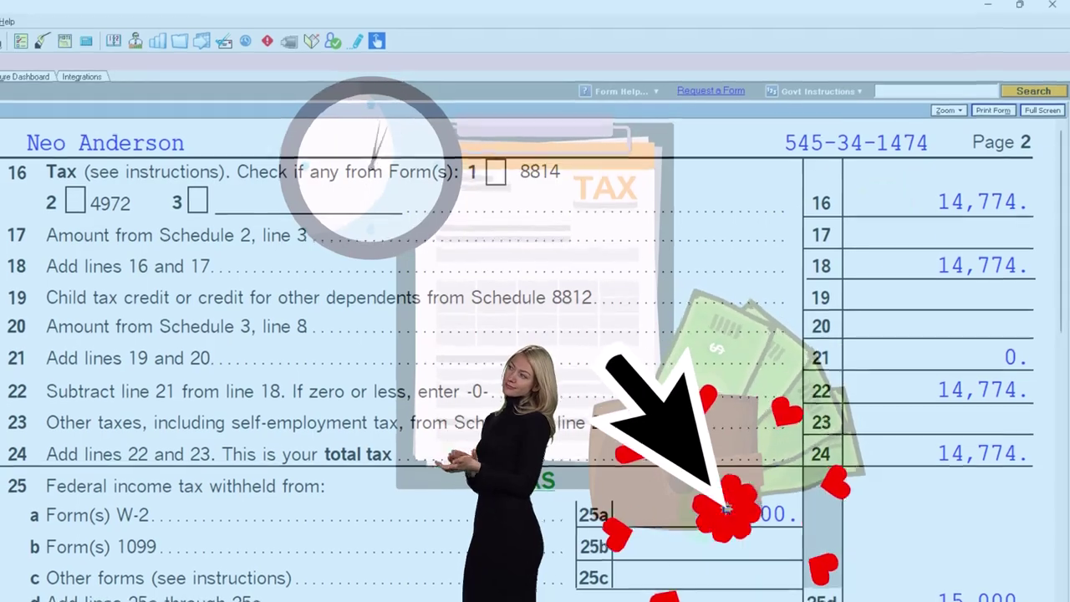
scroll(719, 426, down, 5)
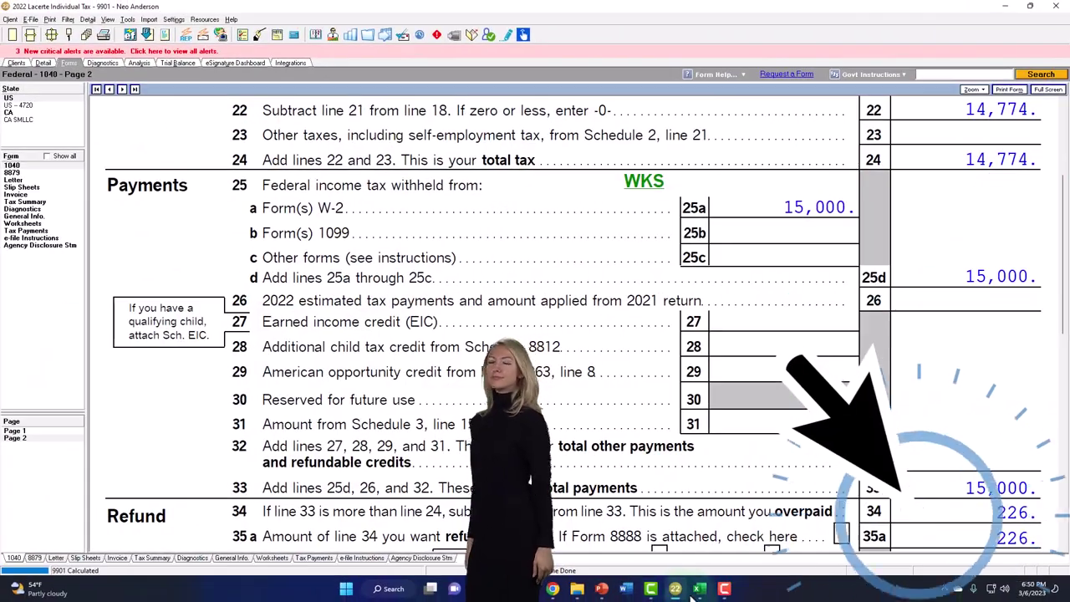
click(700, 589)
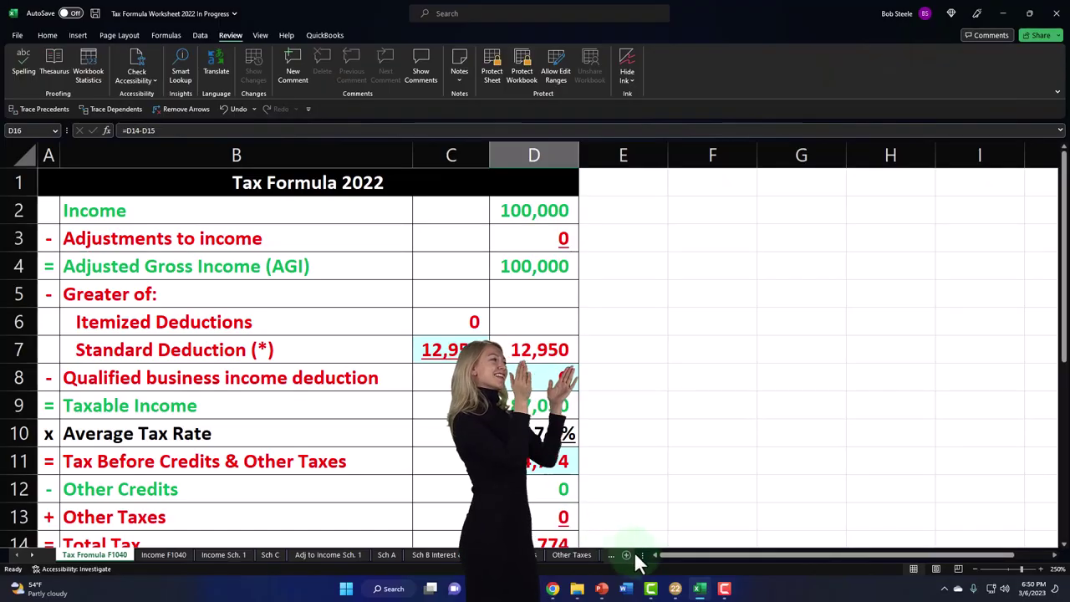
Return to Lacerte's Form 1040 page 1, scroll through the Income lines and back up to Filing Status.
click(676, 589)
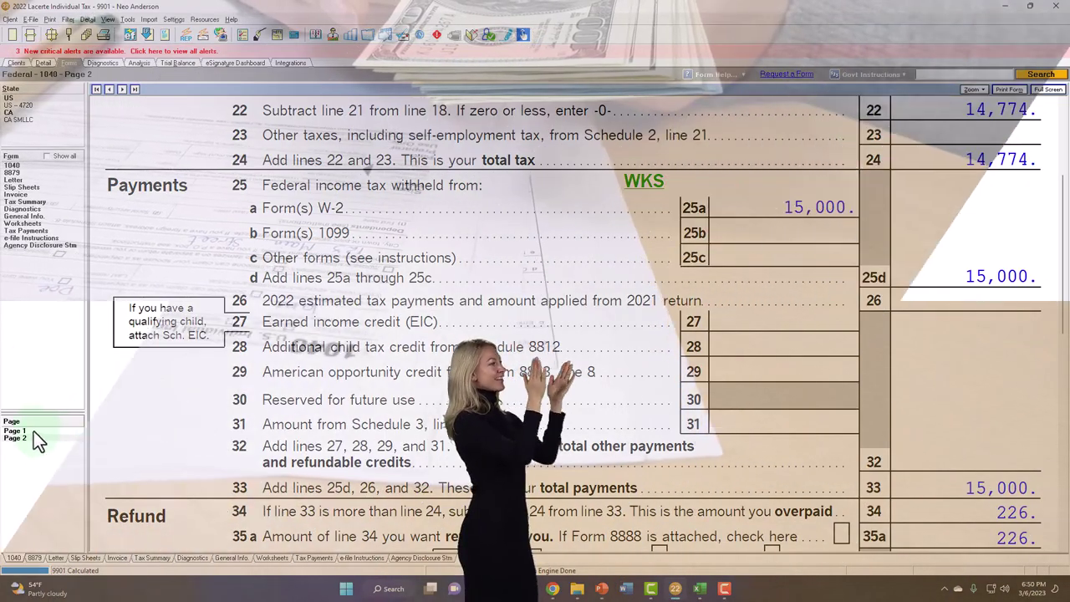
click(33, 431)
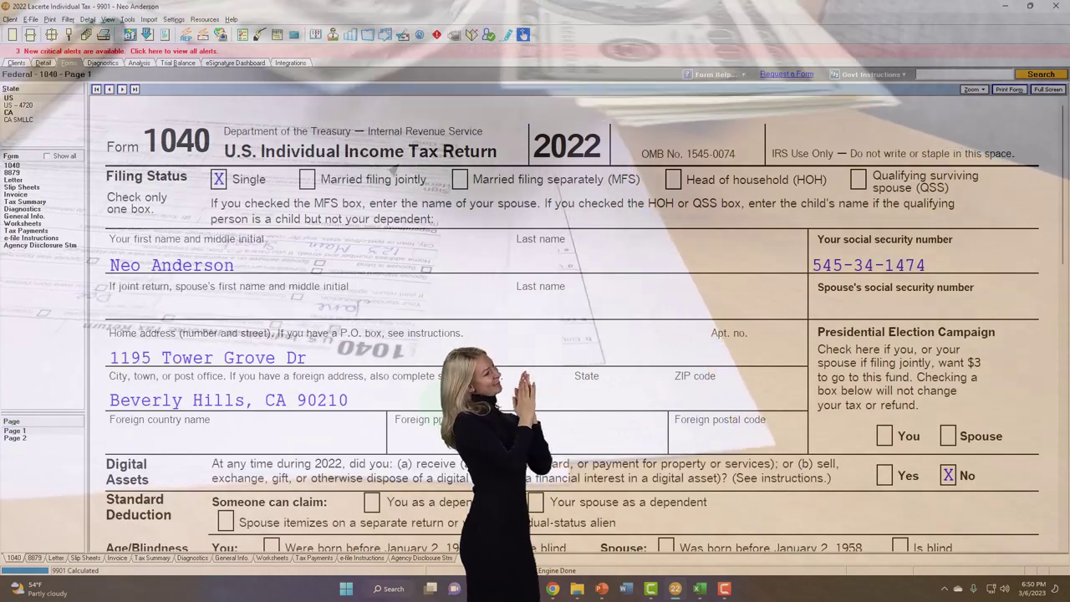
scroll(565, 335, down, 10)
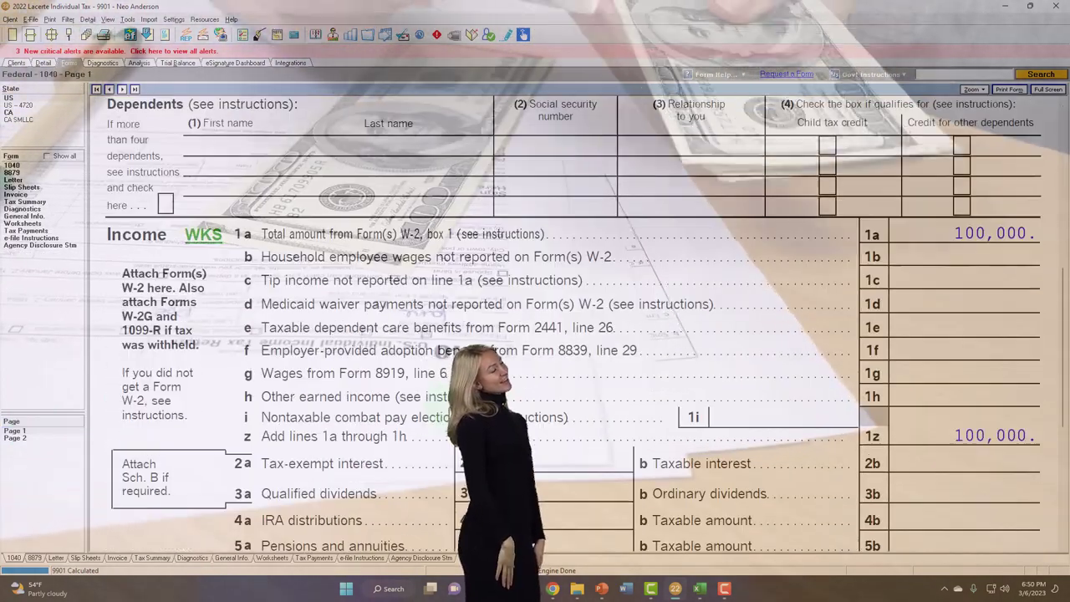
scroll(451, 415, down, 2)
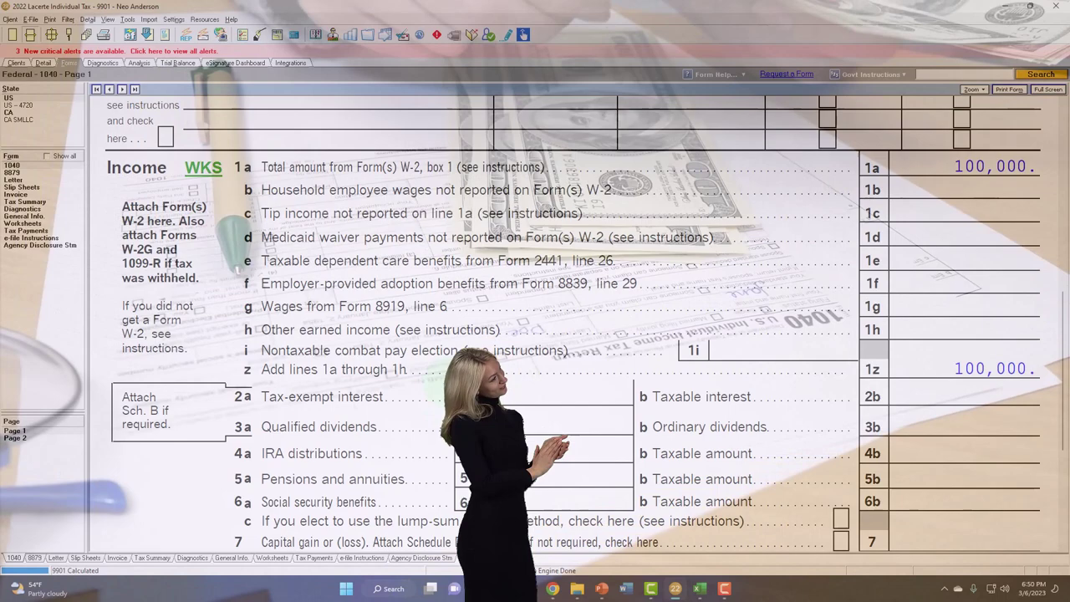
scroll(569, 335, up, 5)
scroll(569, 334, up, 5)
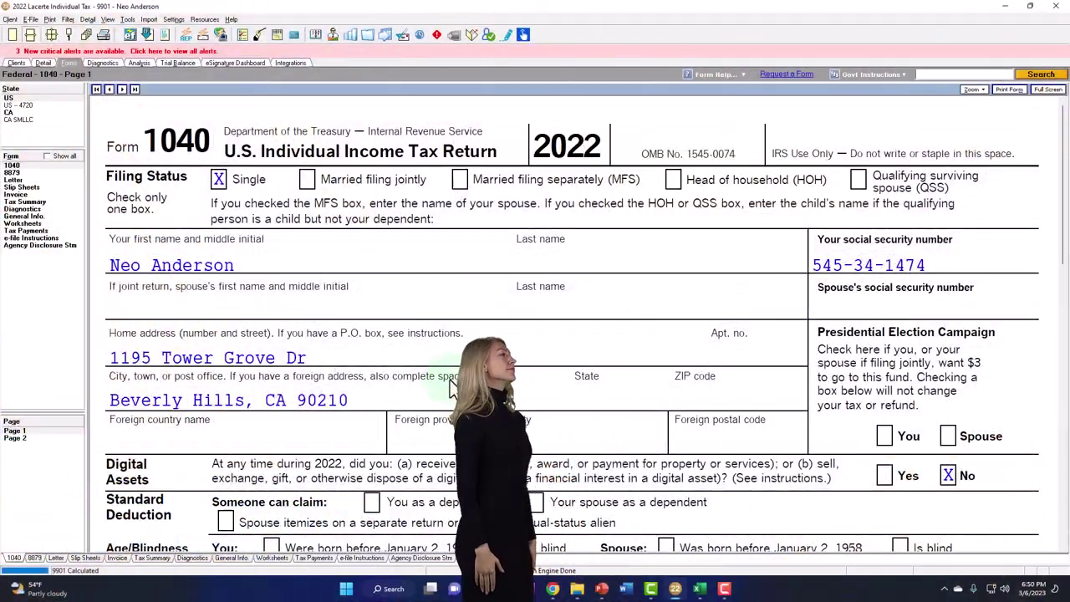
click(452, 389)
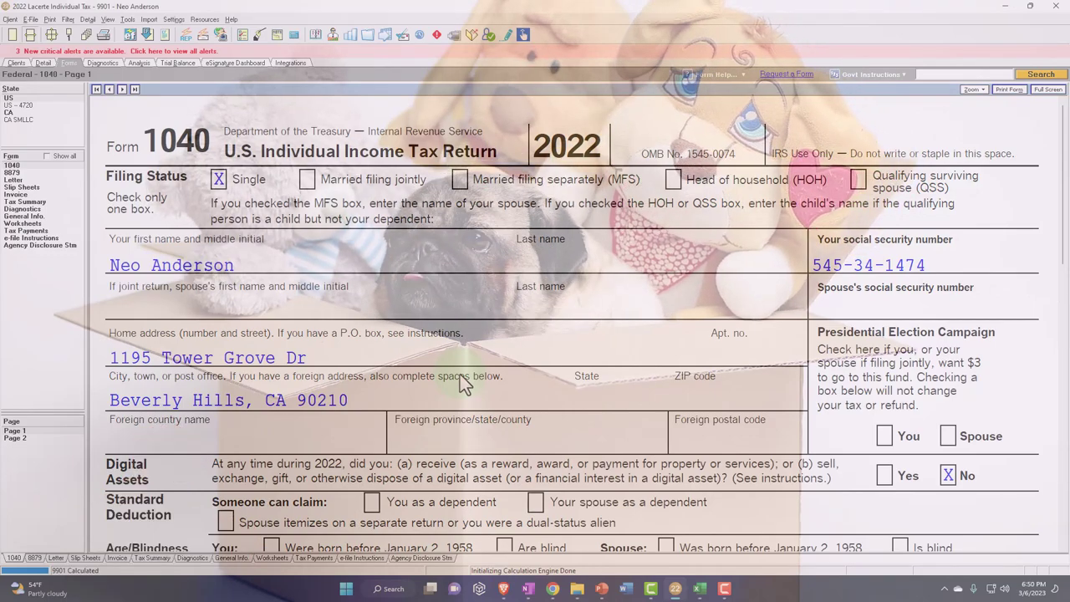
Show all forms, open Schedule 1 and scroll down to line 7 unemployment compensation.
click(47, 156)
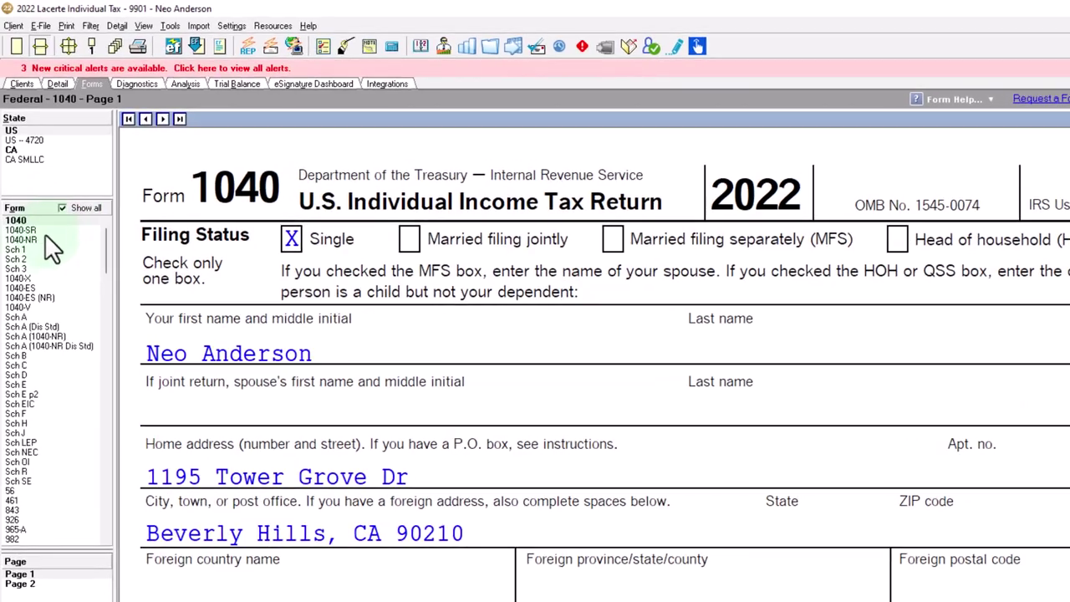
click(18, 247)
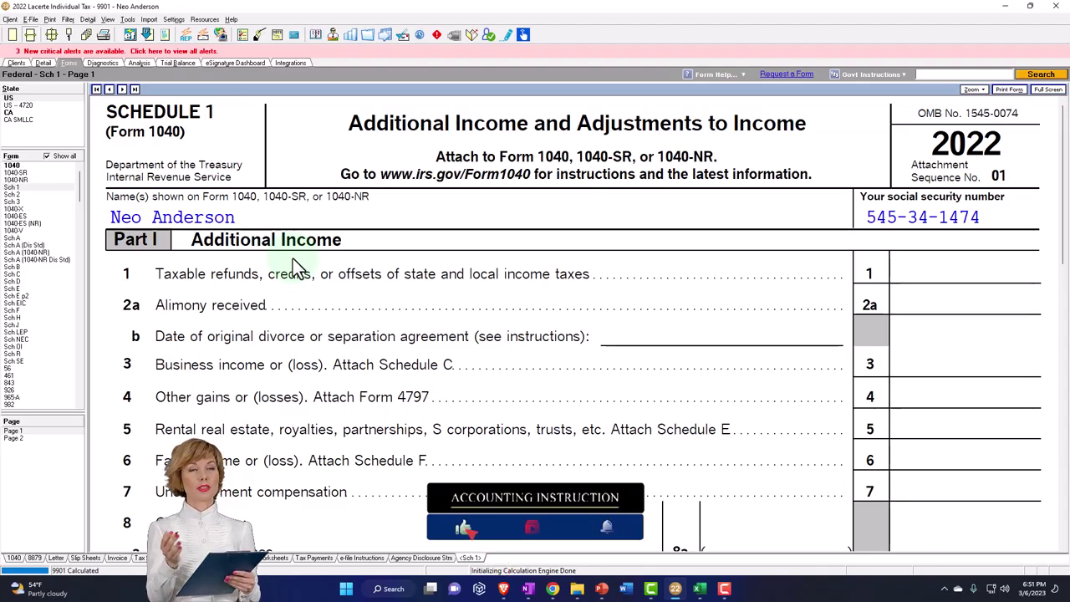
scroll(373, 347, down, 3)
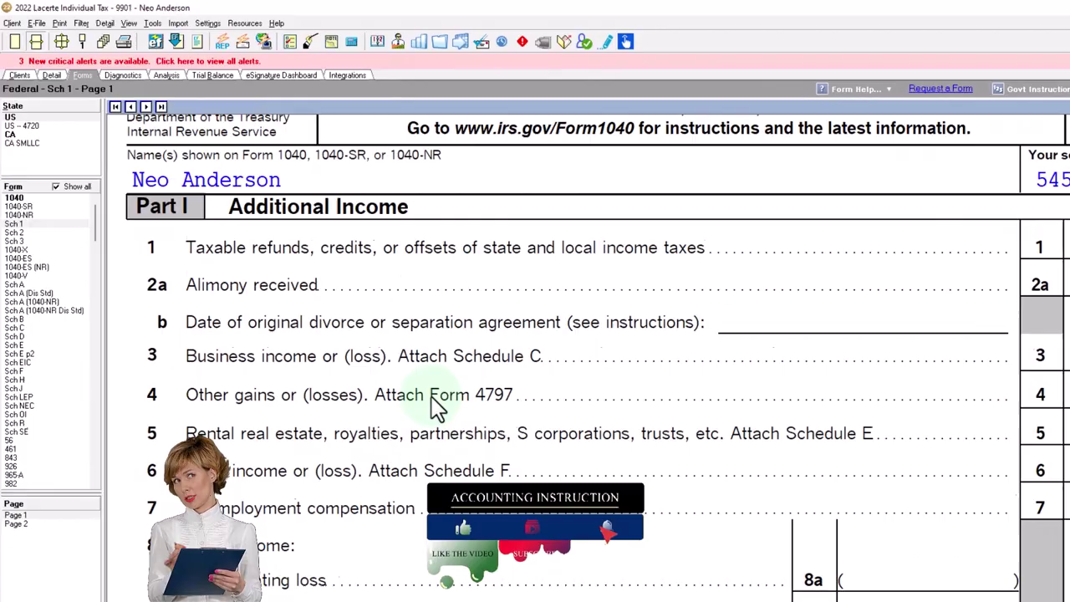
scroll(439, 434, down, 2)
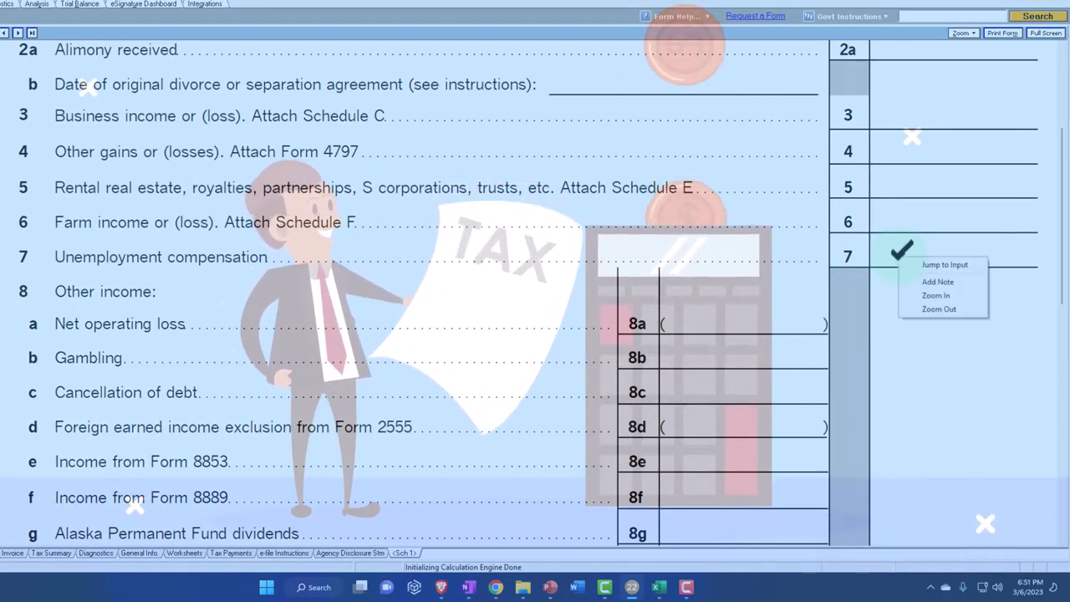
Jump from Schedule 1 line 7 to the 1099-G input screen.
click(923, 266)
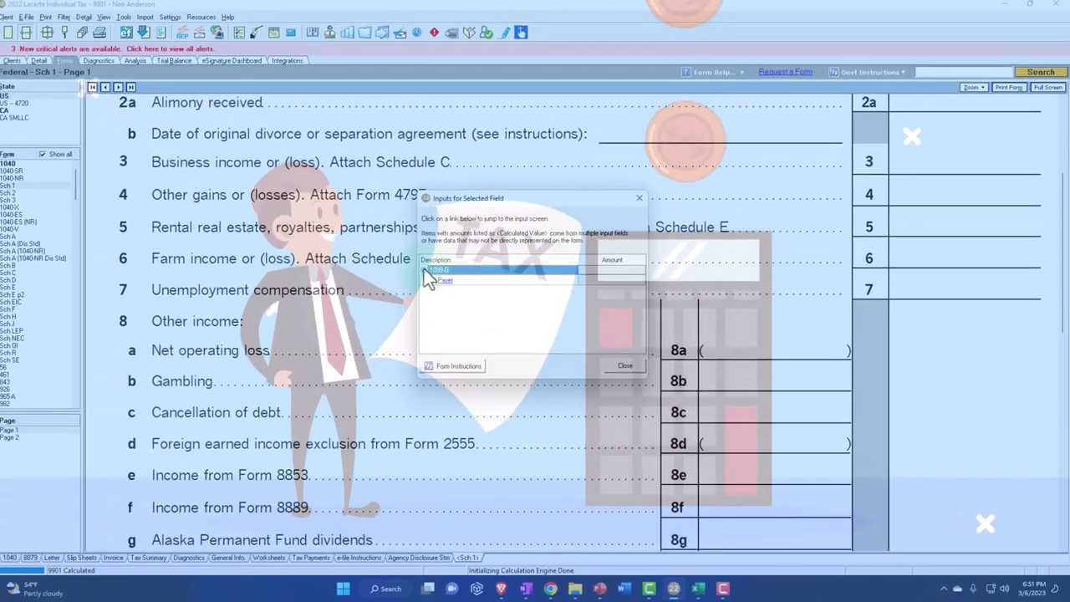
click(442, 279)
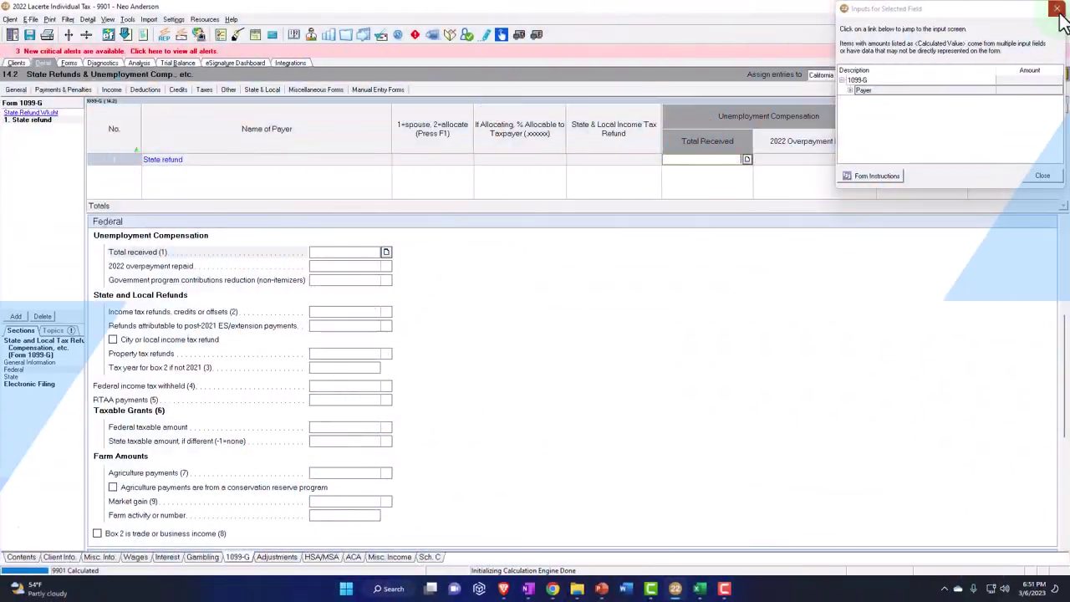
click(1056, 9)
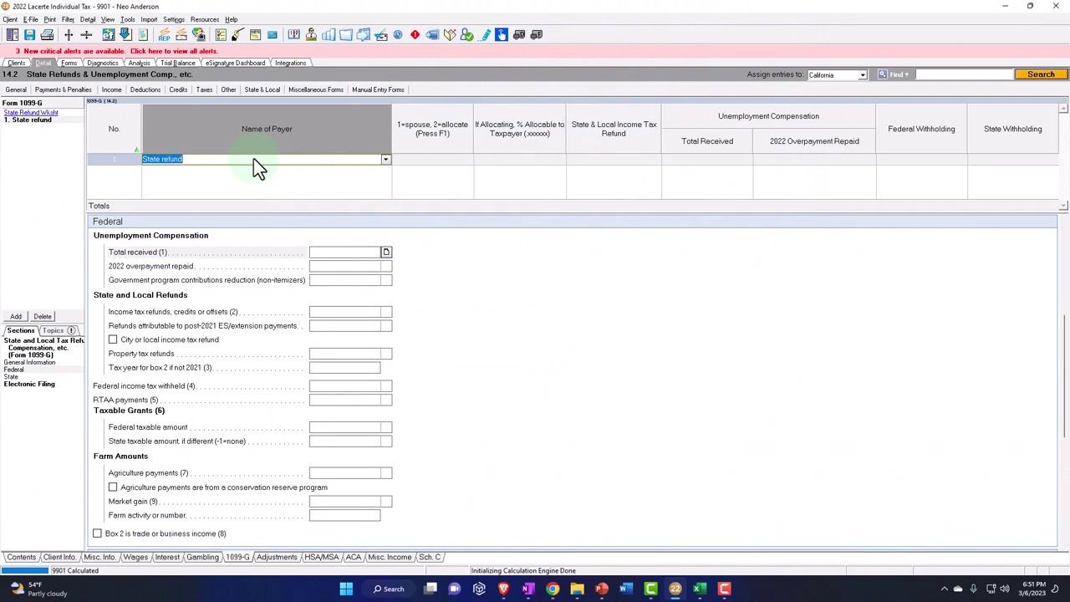
Enter payer 'Unemployment' with 10,000 unemployment compensation total received on the 1099-G.
text(Unemp)
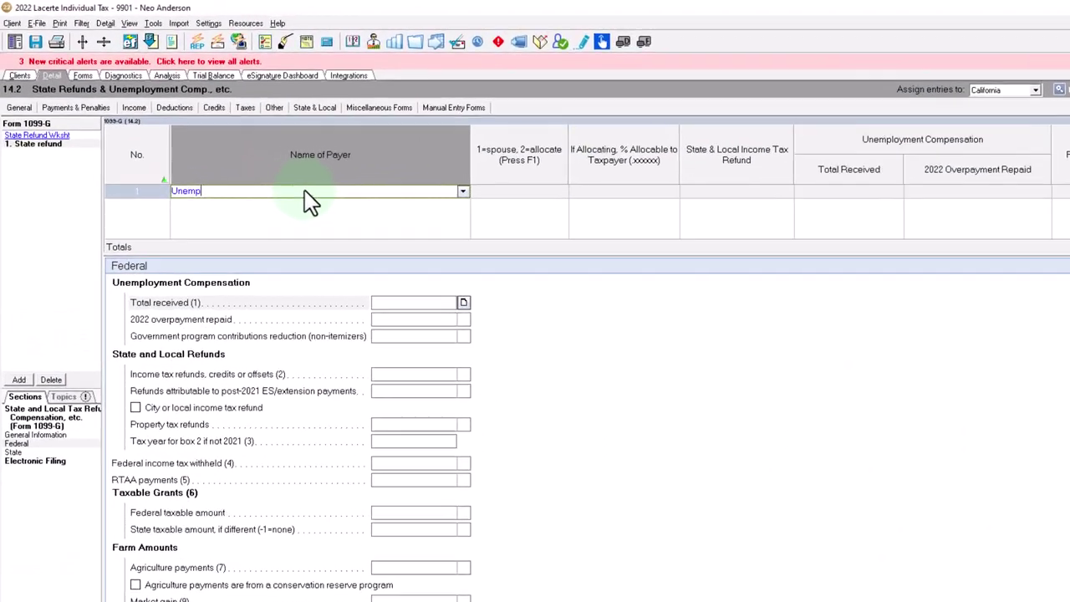
text(loyment)
key(Tab)
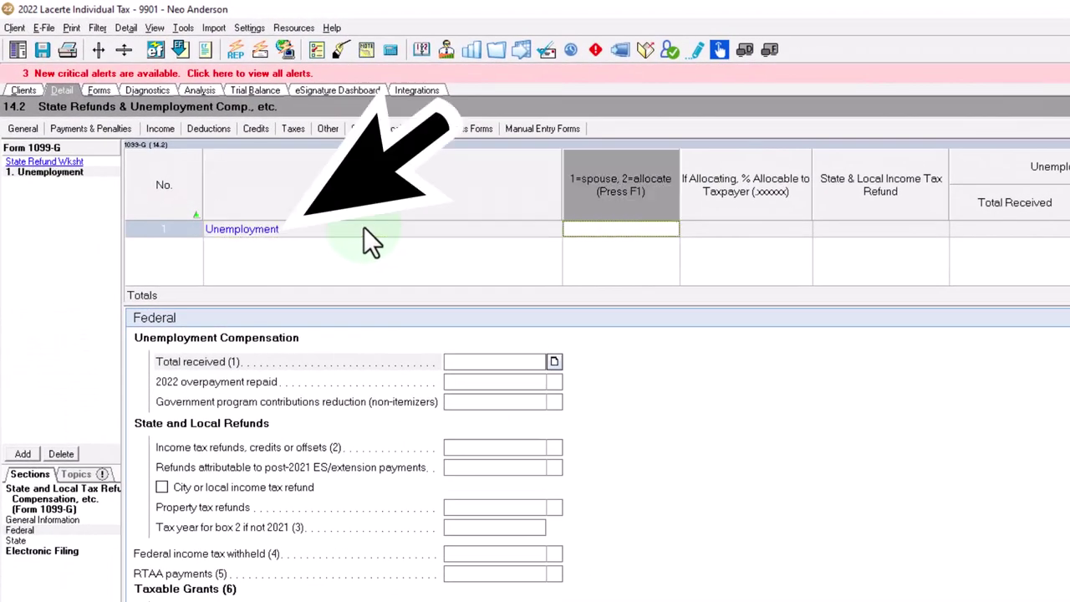
key(Tab)
key(Tab)
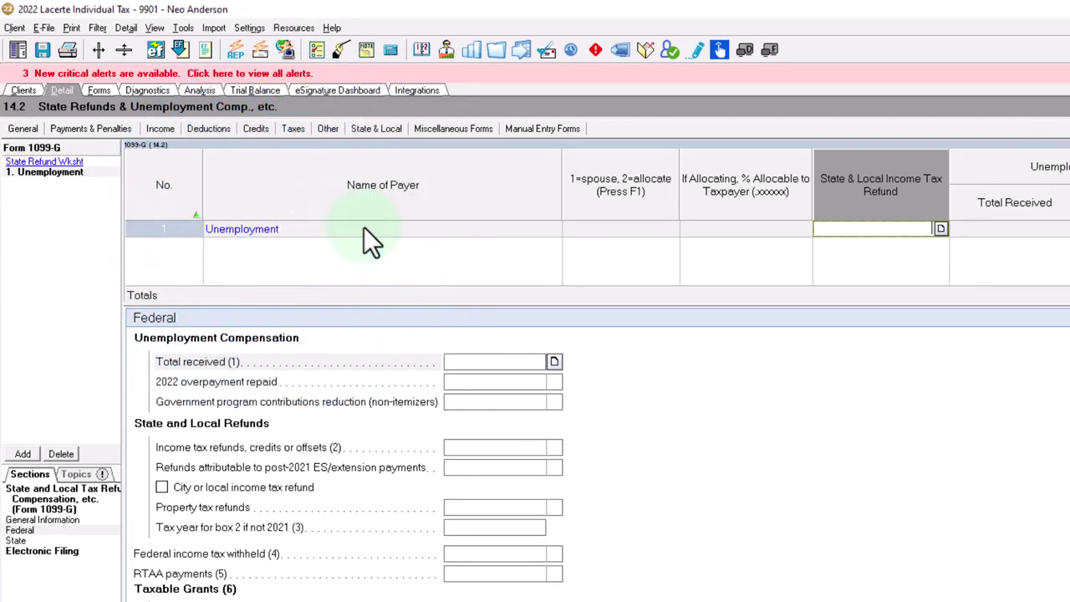
key(Tab)
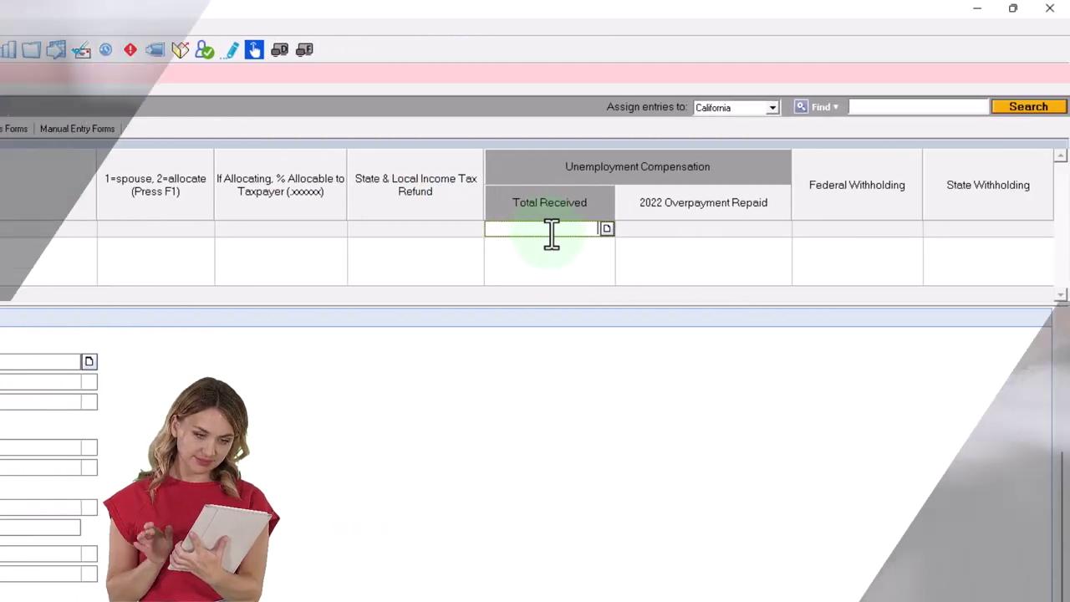
text(10000)
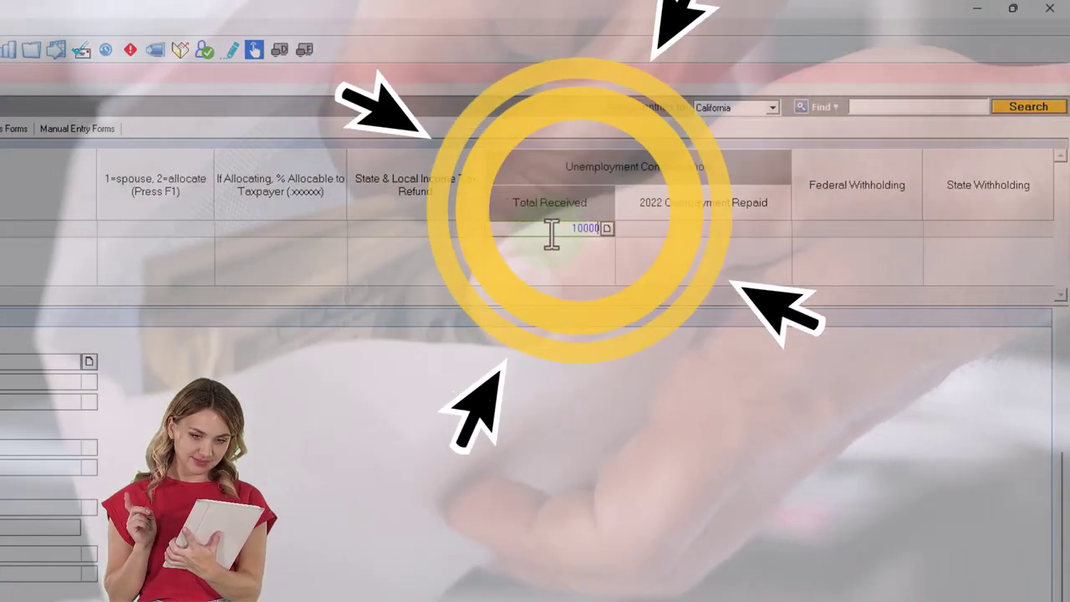
key(Tab)
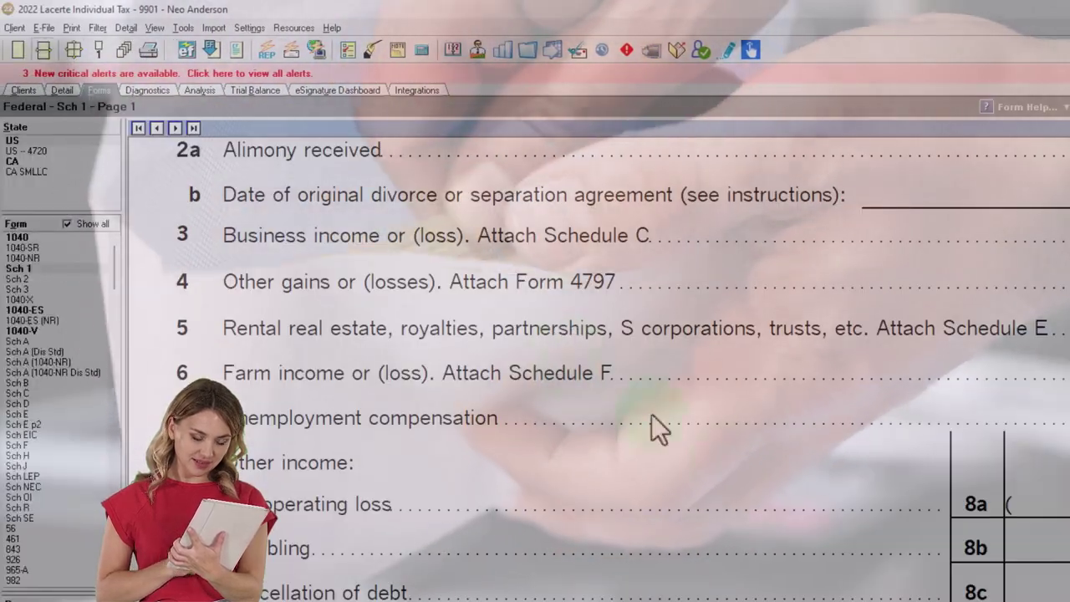
Review Schedule 1 page 1 lines 7 and 10 showing the 10,000 unemployment.
scroll(743, 472, up, 3)
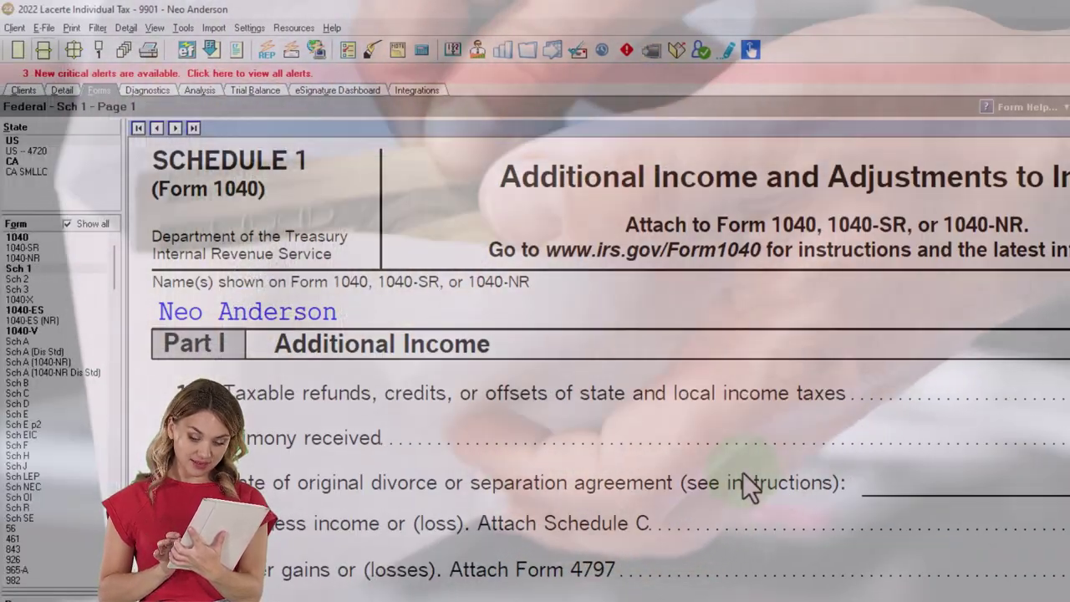
scroll(743, 473, up, 3)
click(38, 269)
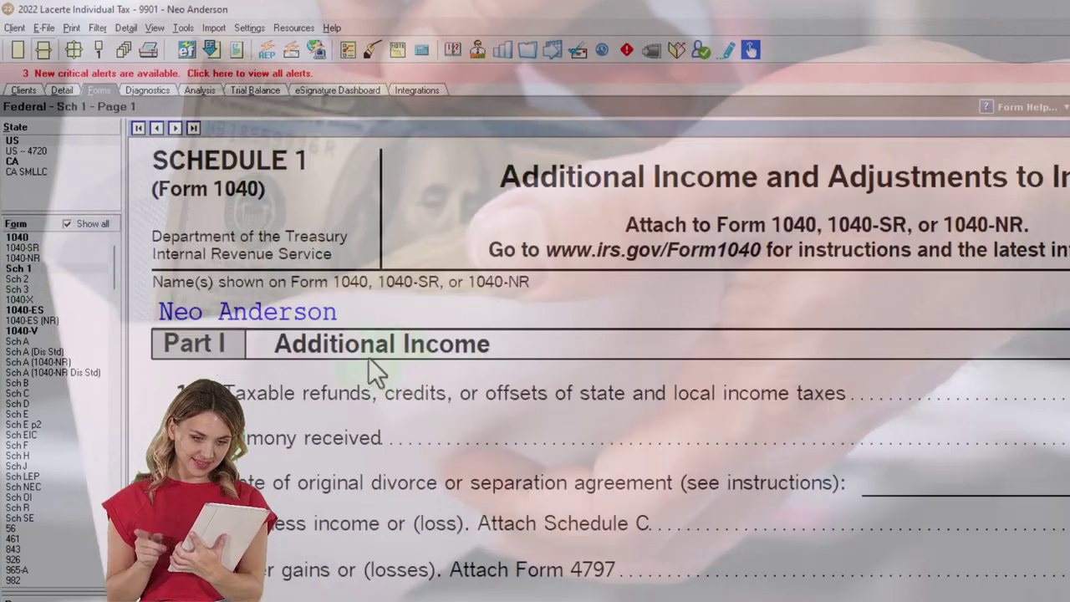
scroll(452, 355, down, 2)
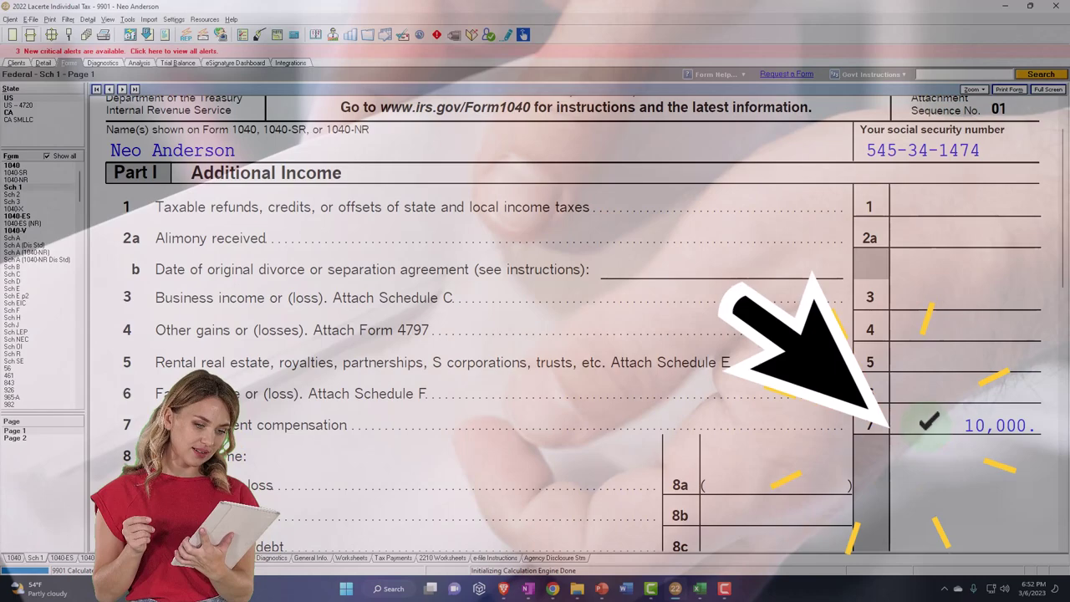
scroll(926, 427, down, 3)
scroll(926, 427, down, 8)
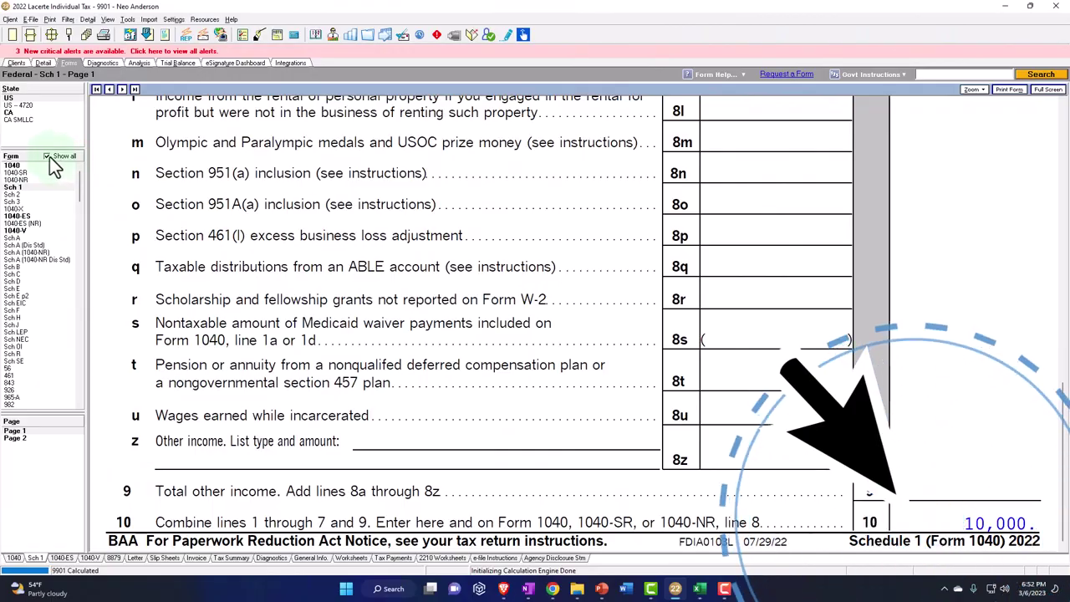
Limit forms to those in use and check Form 1040 page 1 lines 8–15 showing 110,000 total income.
click(48, 156)
click(12, 165)
scroll(717, 318, down, 2)
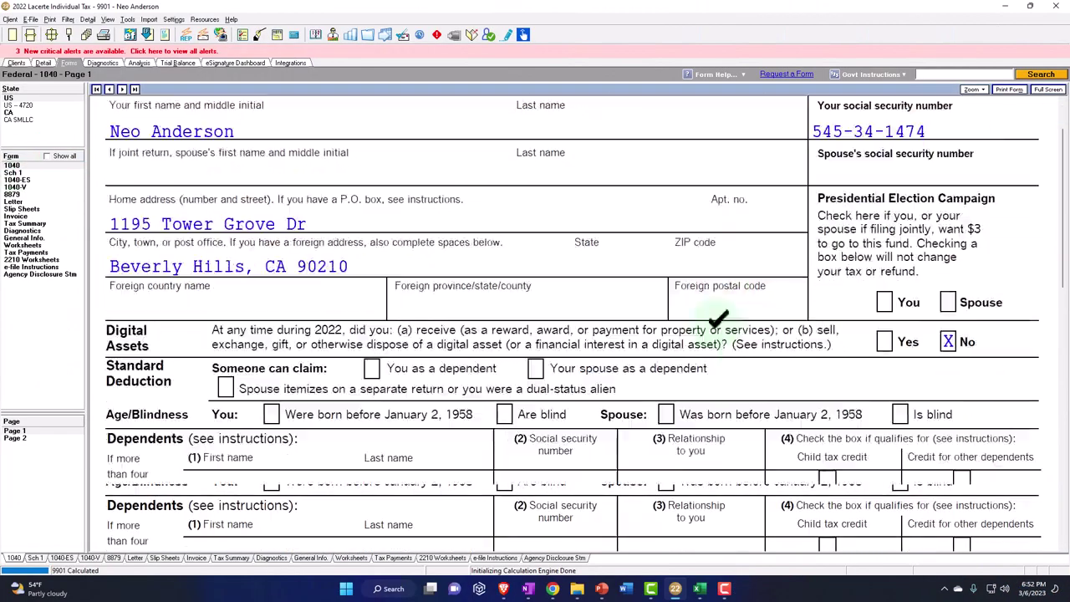
scroll(718, 318, down, 5)
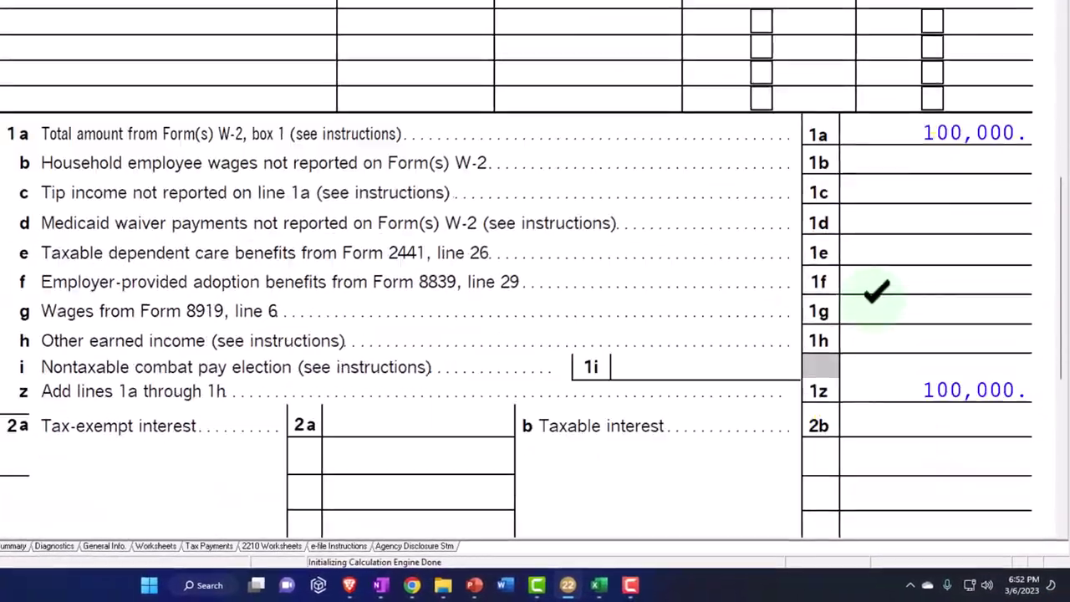
scroll(876, 291, down, 5)
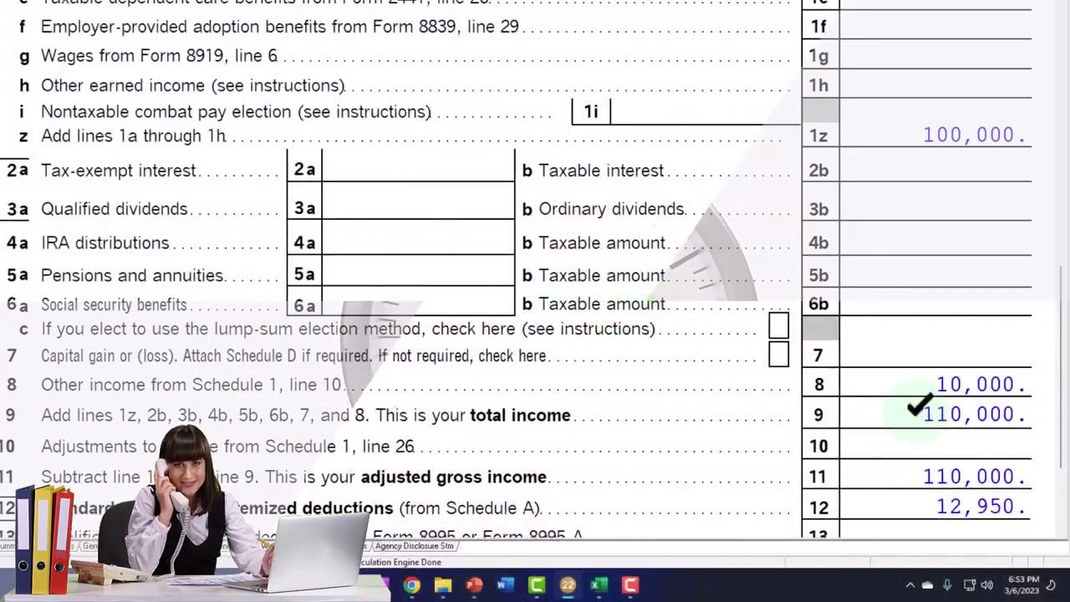
scroll(535, 276, down, 2)
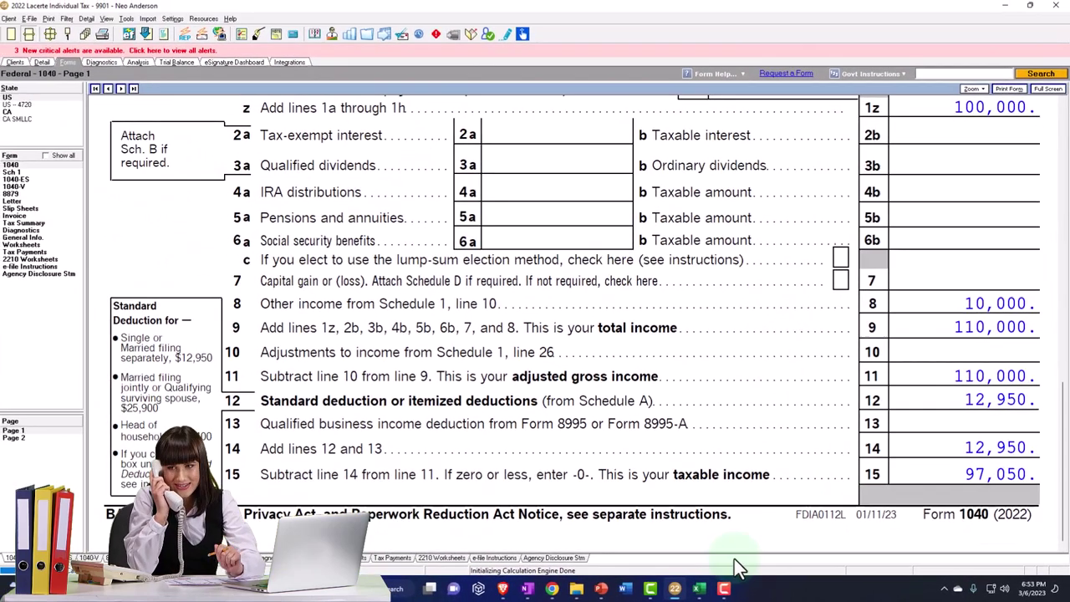
click(666, 588)
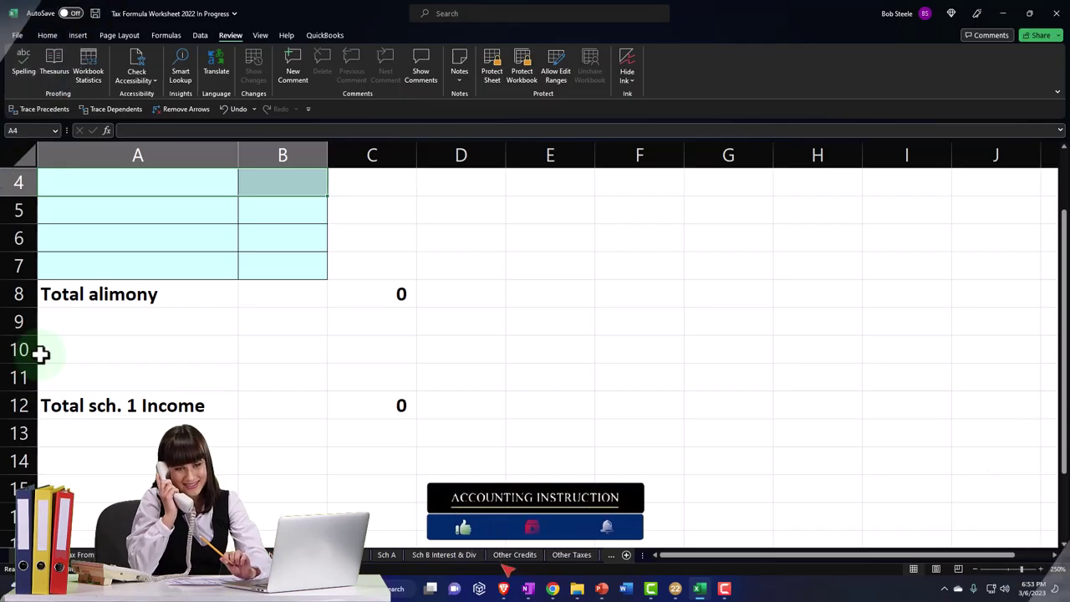
Add an 'Unemployment' heading in A10 with a dark fill across A10:B10.
click(25, 351)
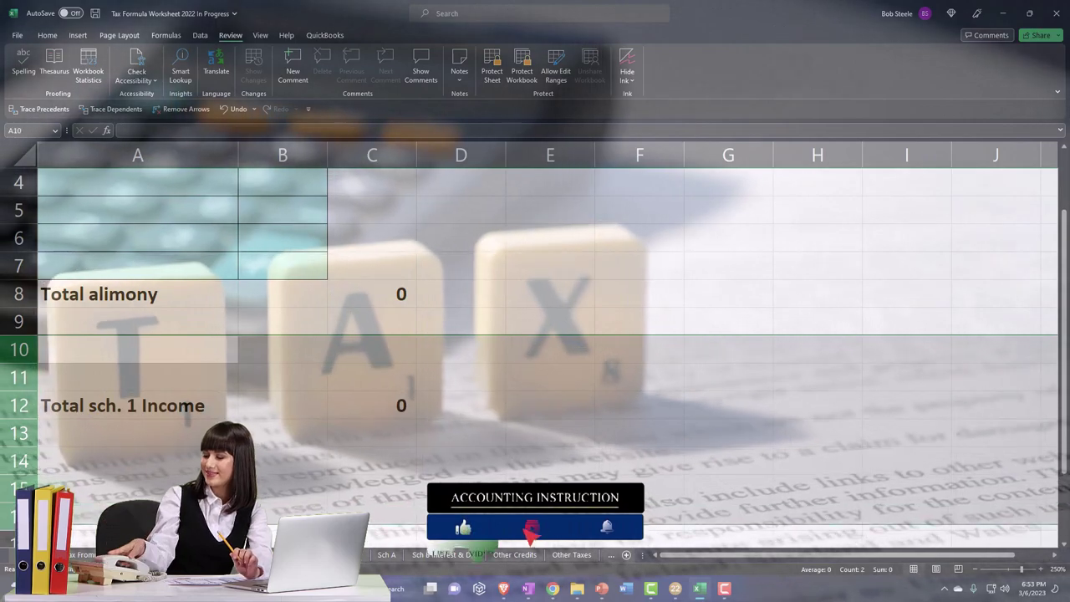
right_click(25, 350)
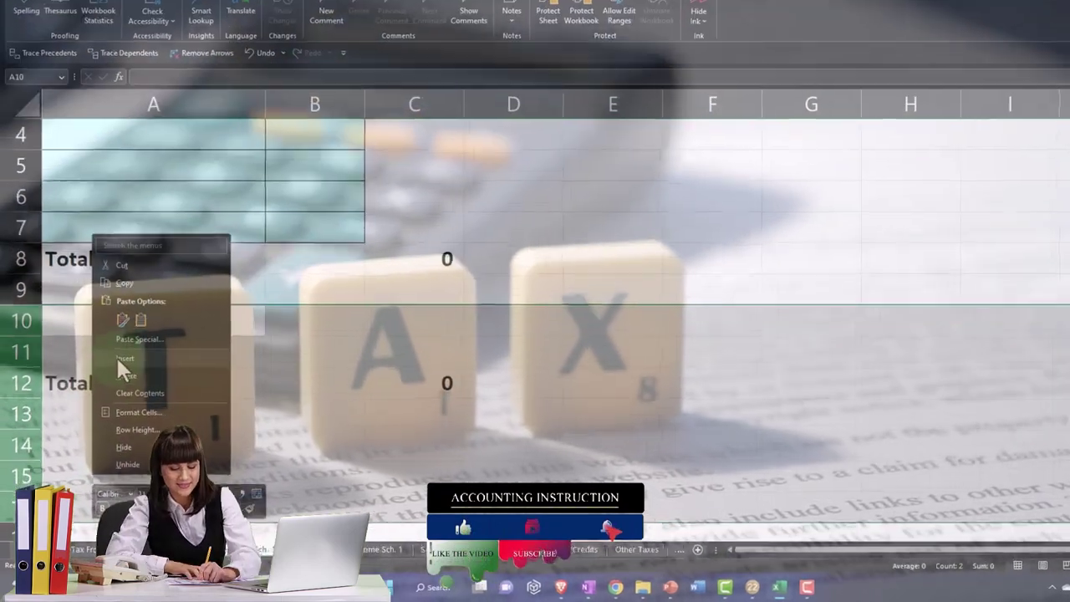
click(98, 351)
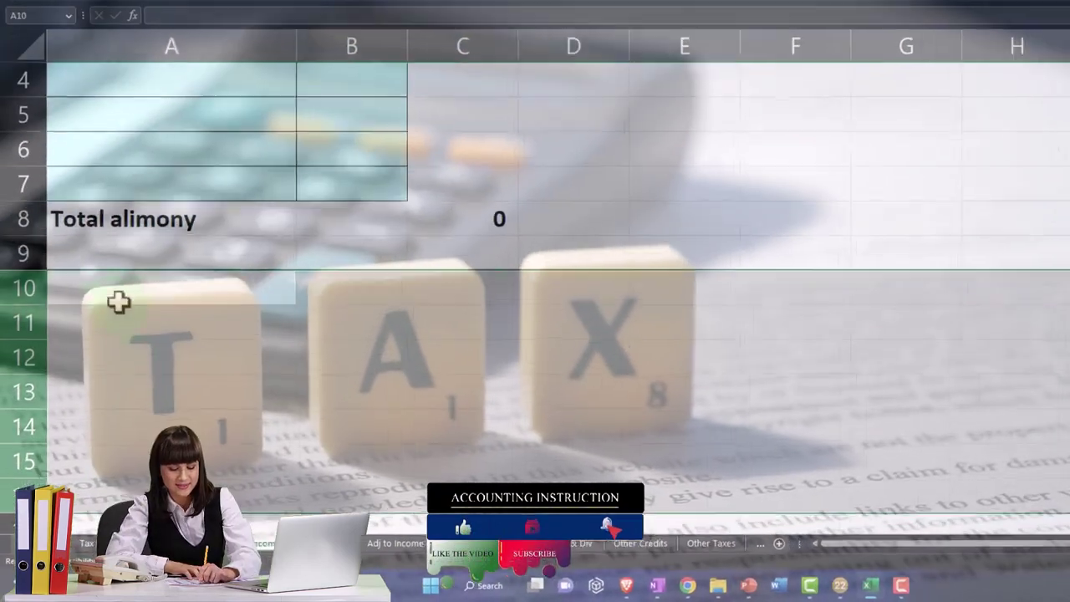
text(Une)
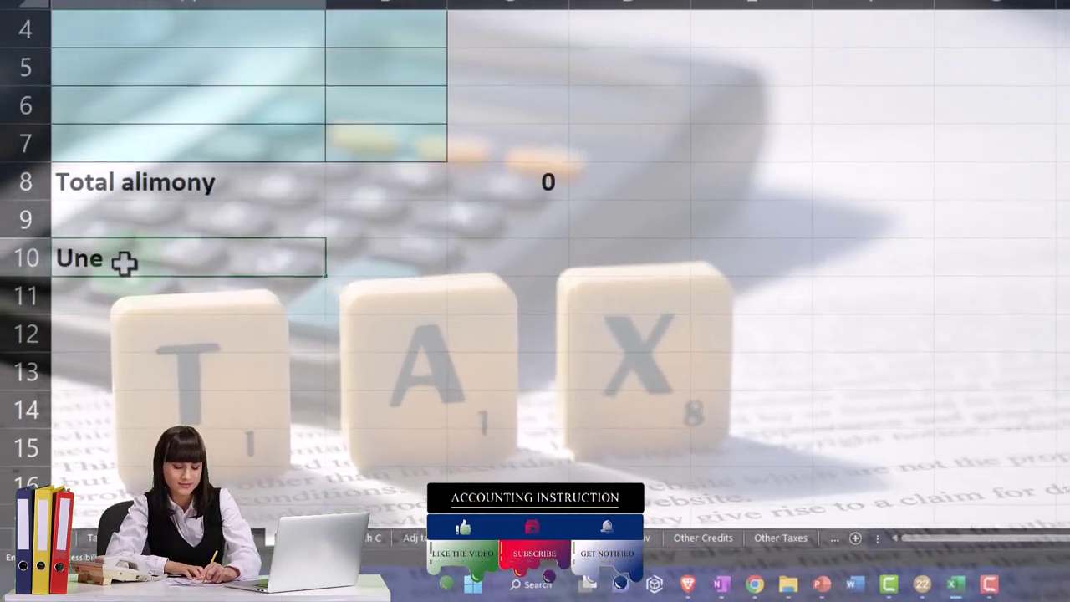
text(mployment)
key(Return)
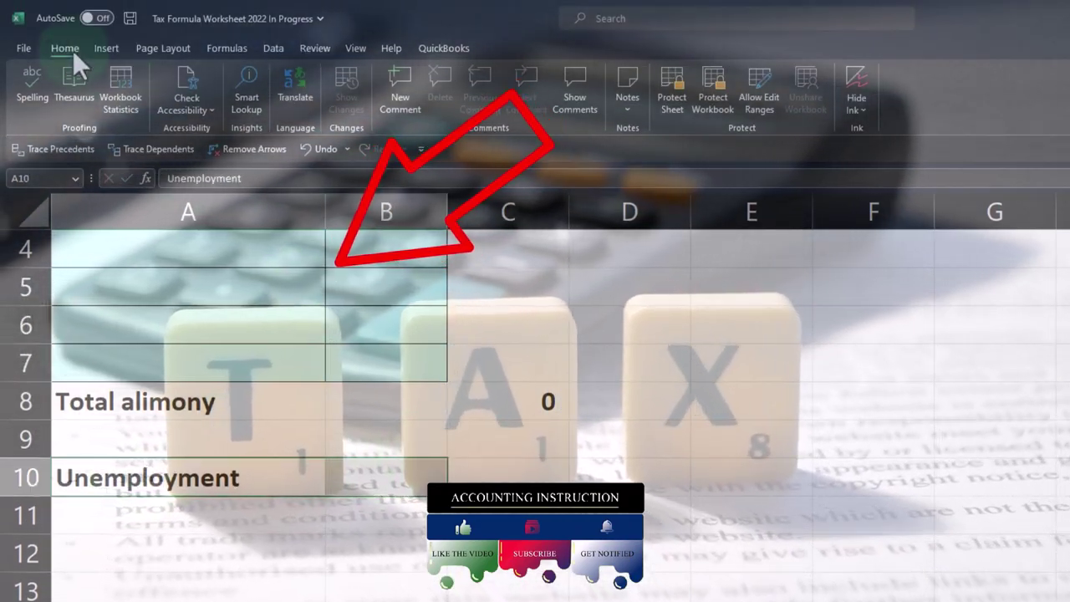
click(73, 50)
click(316, 102)
click(315, 141)
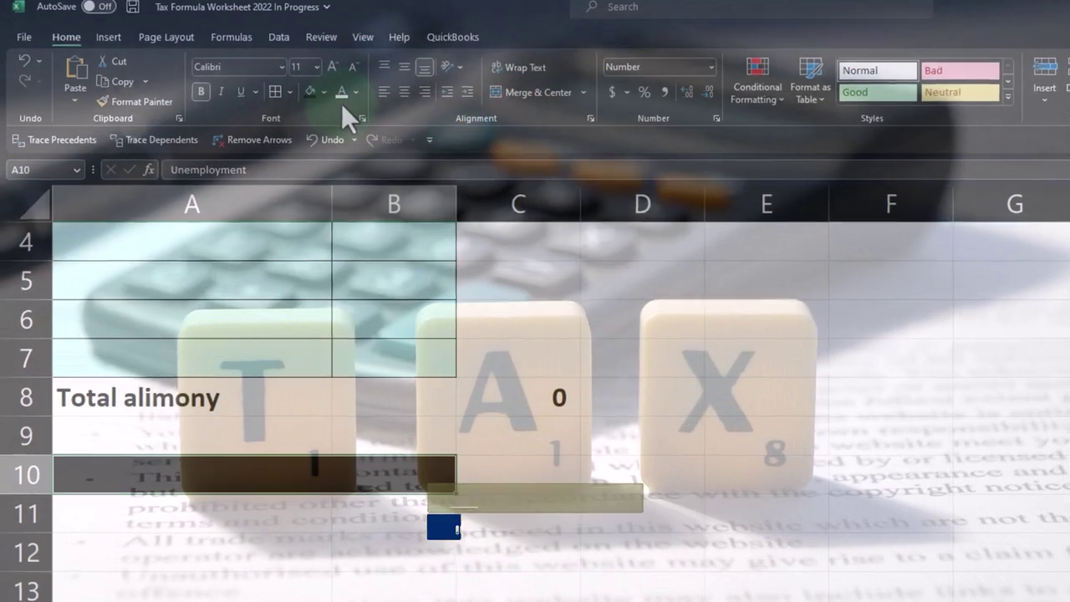
Shade A11:B14 light cyan, enter 10000 in B11 and label A15 'Total unemployment'.
drag(212, 500, 332, 536)
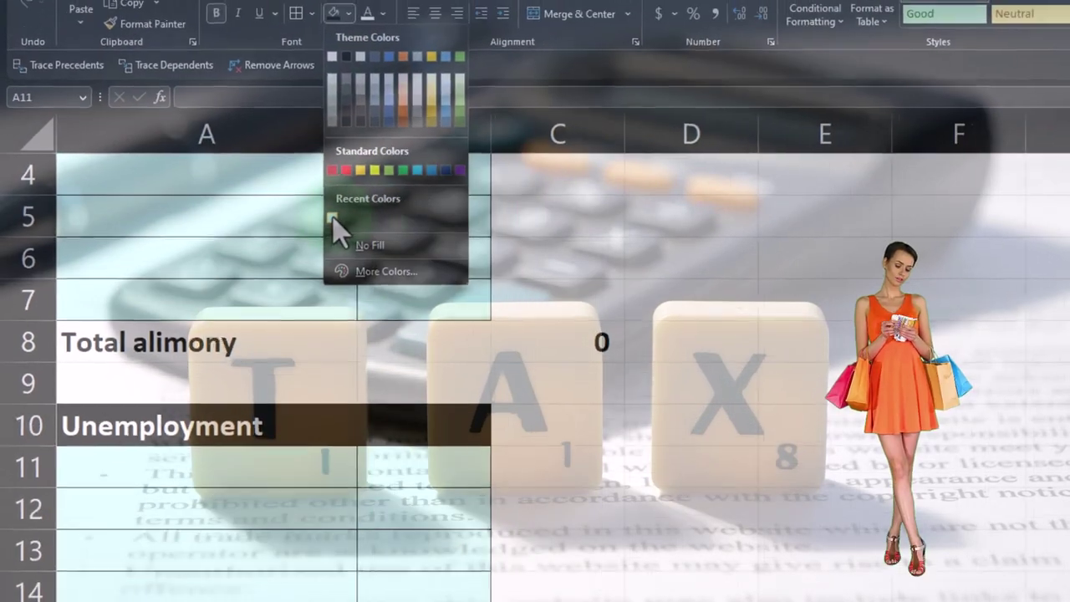
click(368, 220)
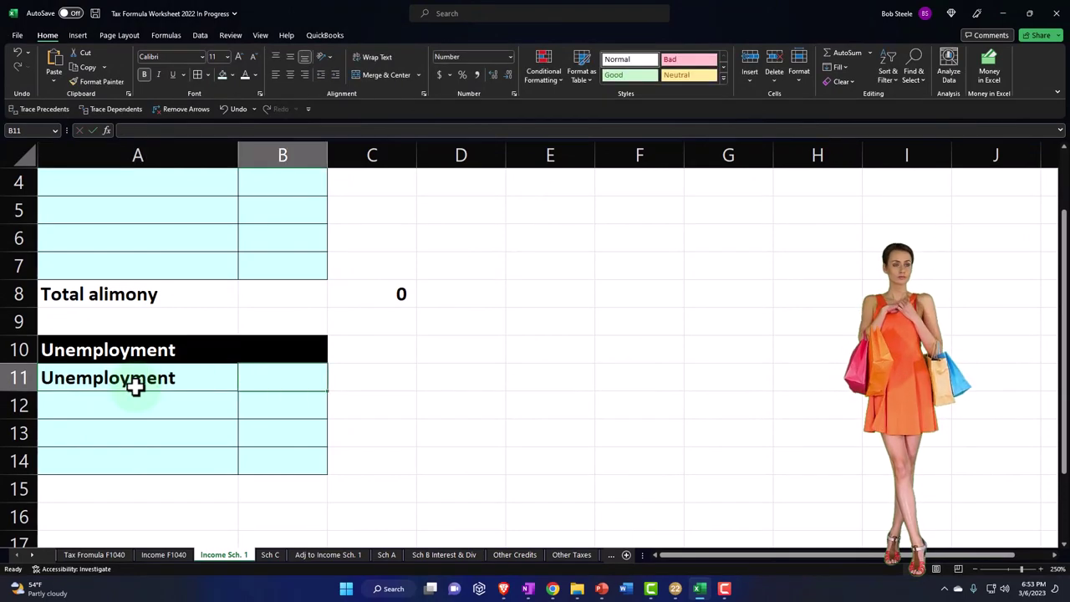
text(10000)
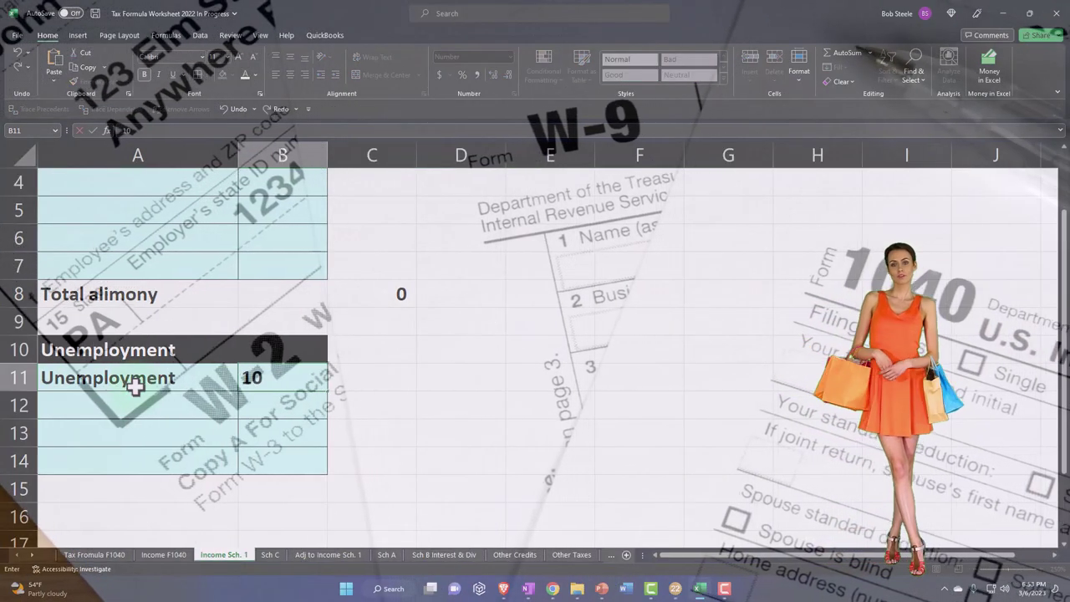
key(Return)
key(Down)
text(Total)
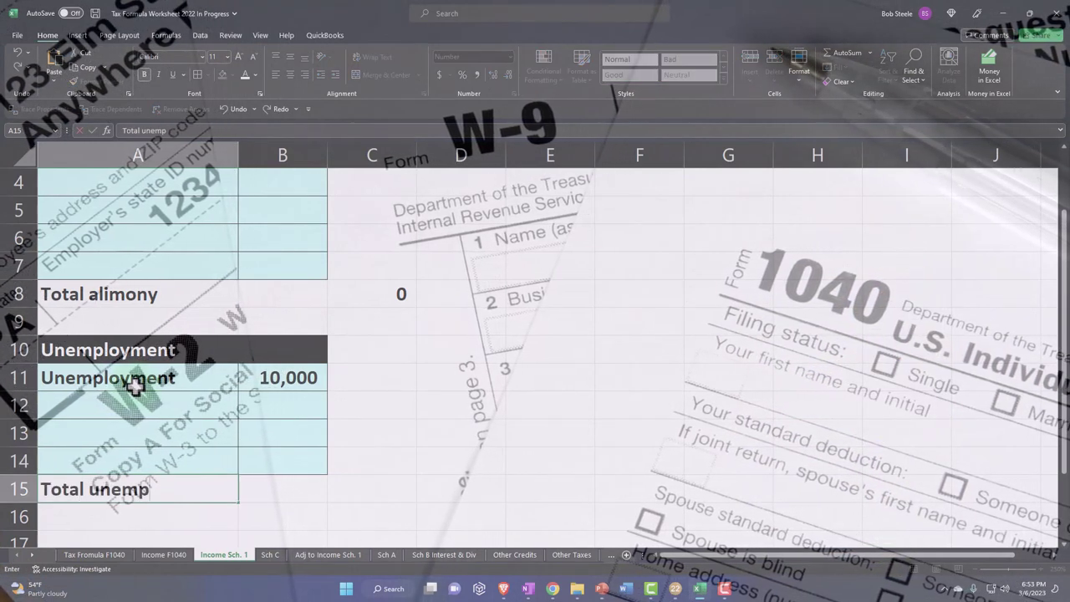
text( unemployment)
key(Return)
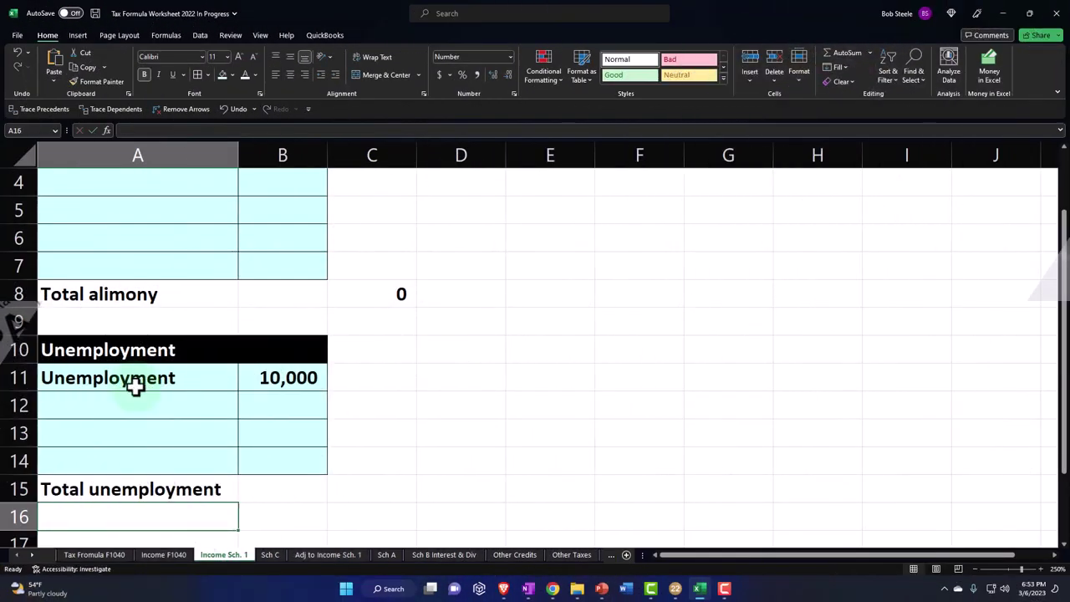
Run a spelling check on the Income Sch. 1 sheet.
click(233, 37)
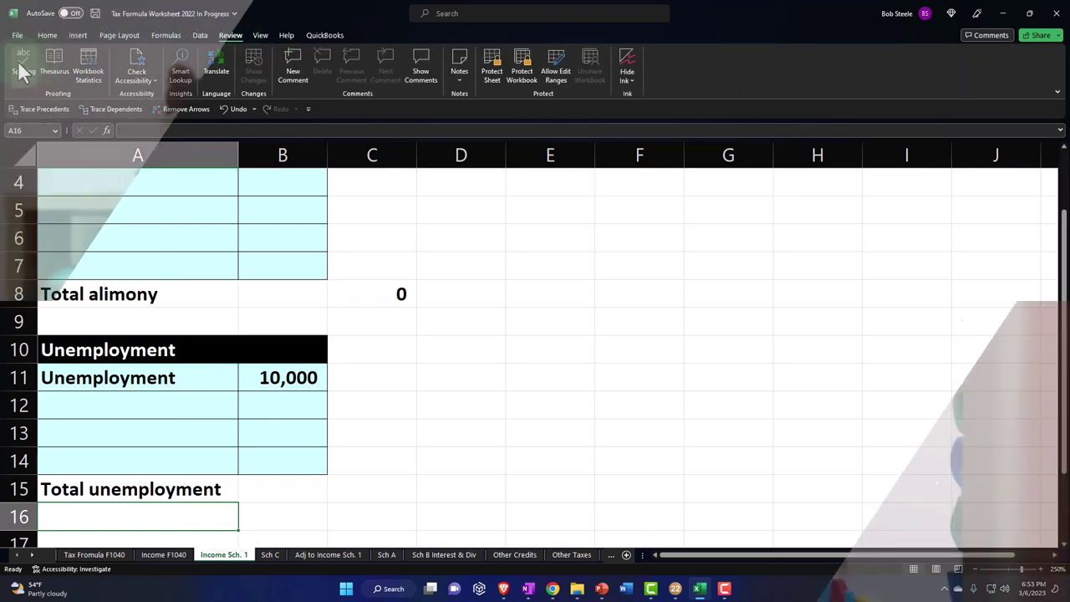
click(24, 67)
click(516, 324)
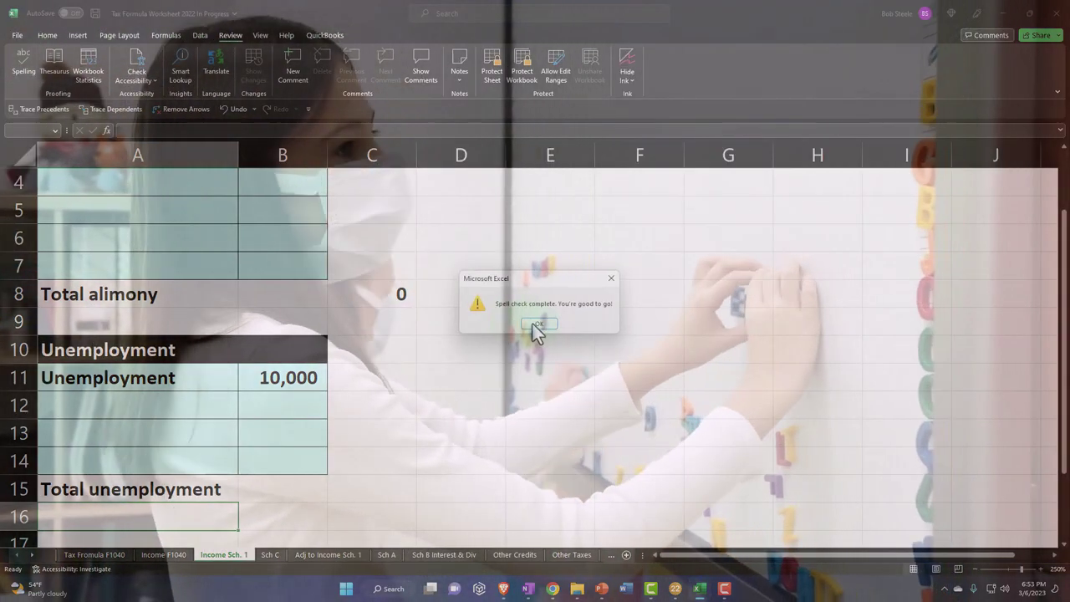
click(530, 325)
Put a SUM formula in C15 totalling the unemployment amounts.
click(306, 492)
key(Right)
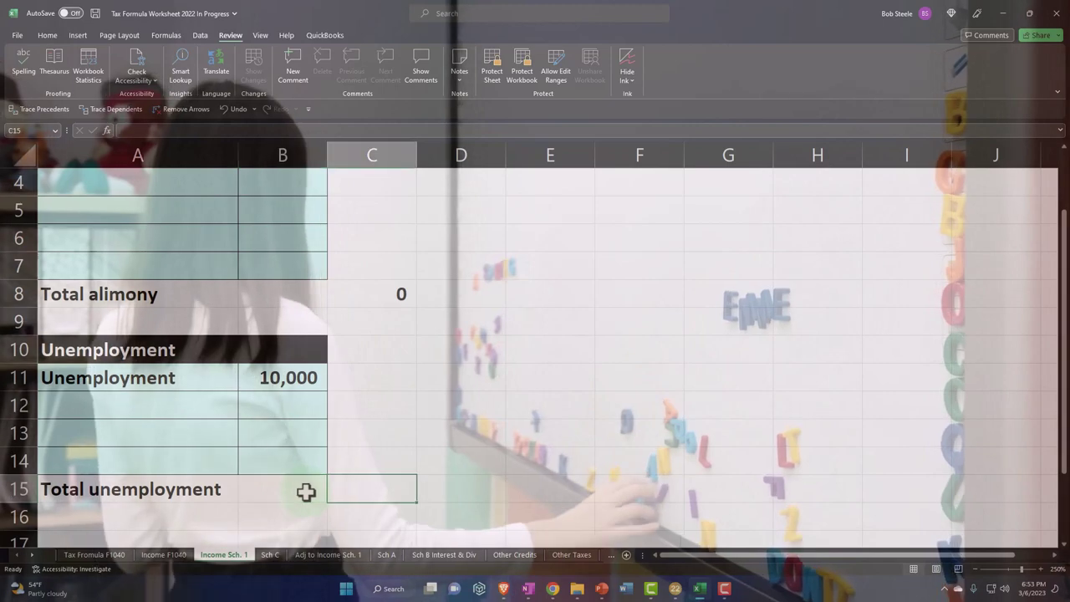
text(=sum()
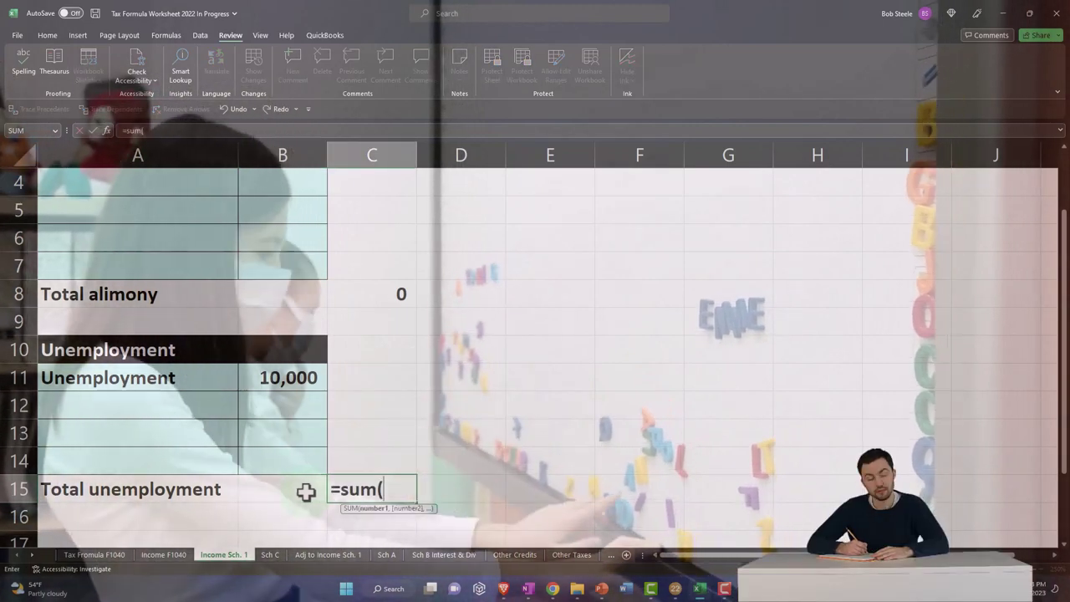
key(Left)
key(Up)
key(shift+Up)
key(shift+Up)
key(Return)
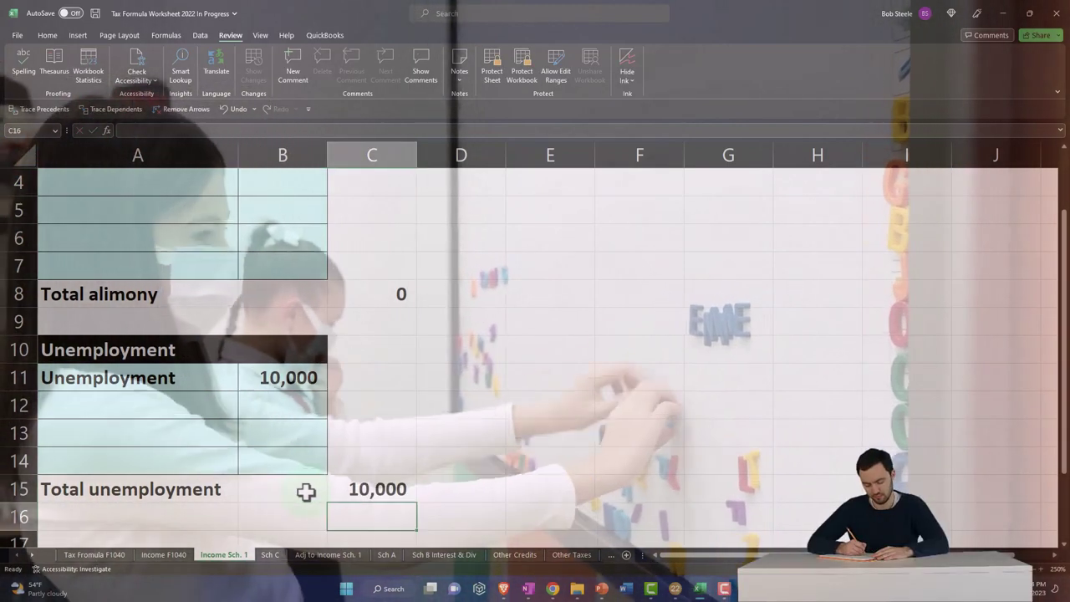
Delete blank row 17 and verify C18's Total sch. 1 Income formula =SUM(C3:C17).
scroll(299, 491, down, 1)
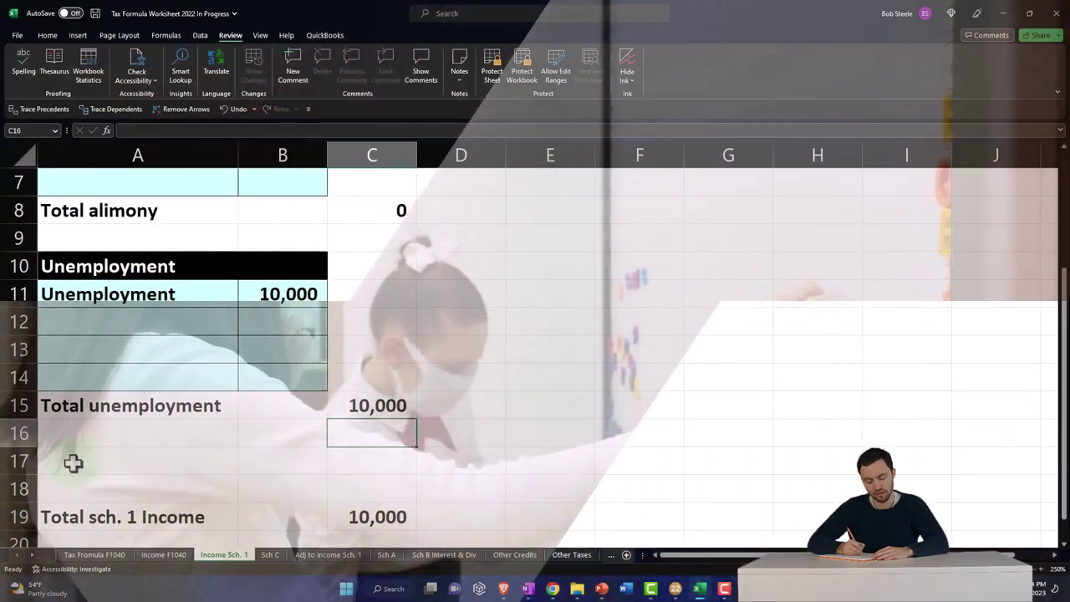
click(20, 462)
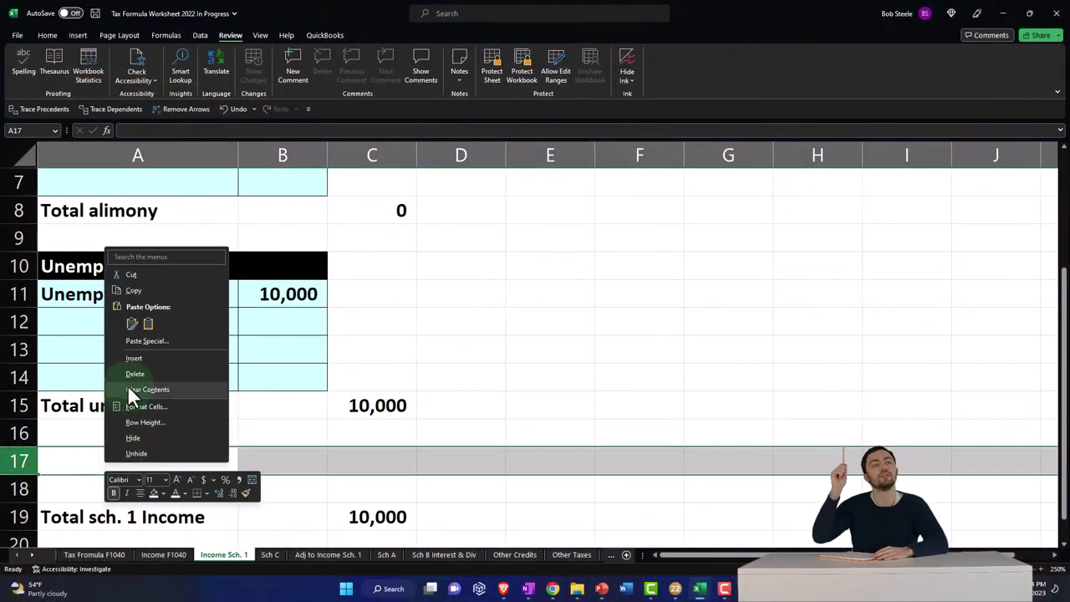
click(138, 292)
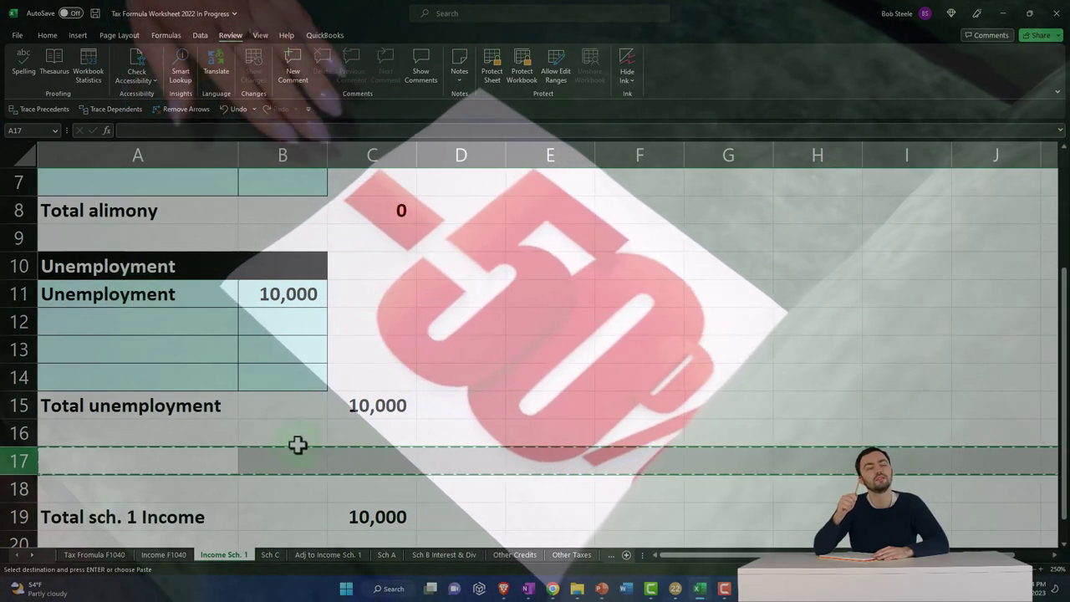
right_click(95, 461)
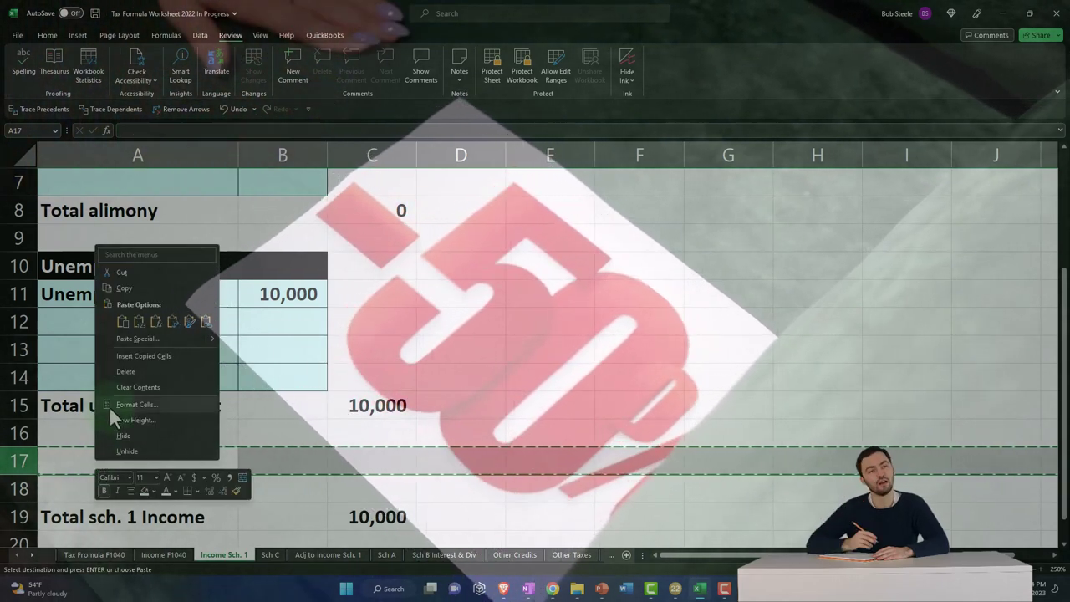
click(122, 372)
double_click(352, 494)
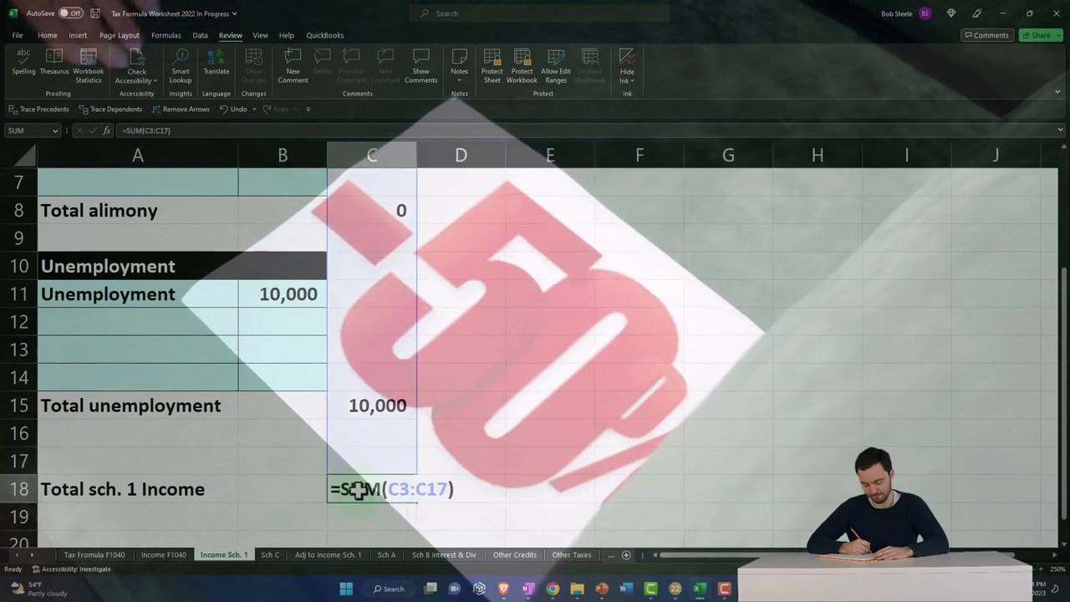
scroll(435, 414, up, 2)
key(Return)
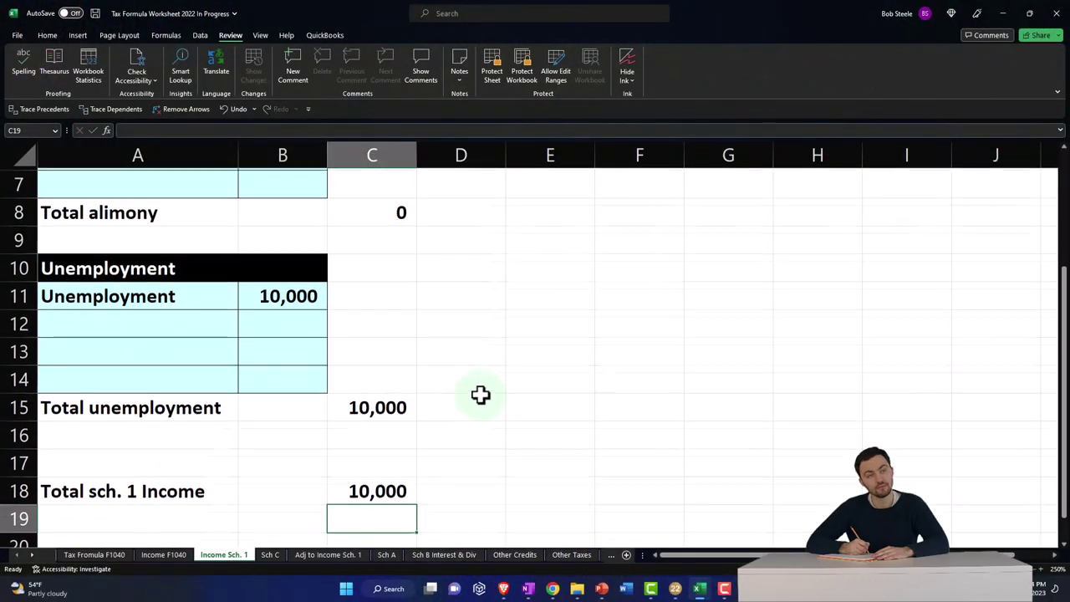
Check the Tax Formula F1040 sheet's deduction and taxable income against Lacerte's Form 1040 page 2.
click(107, 555)
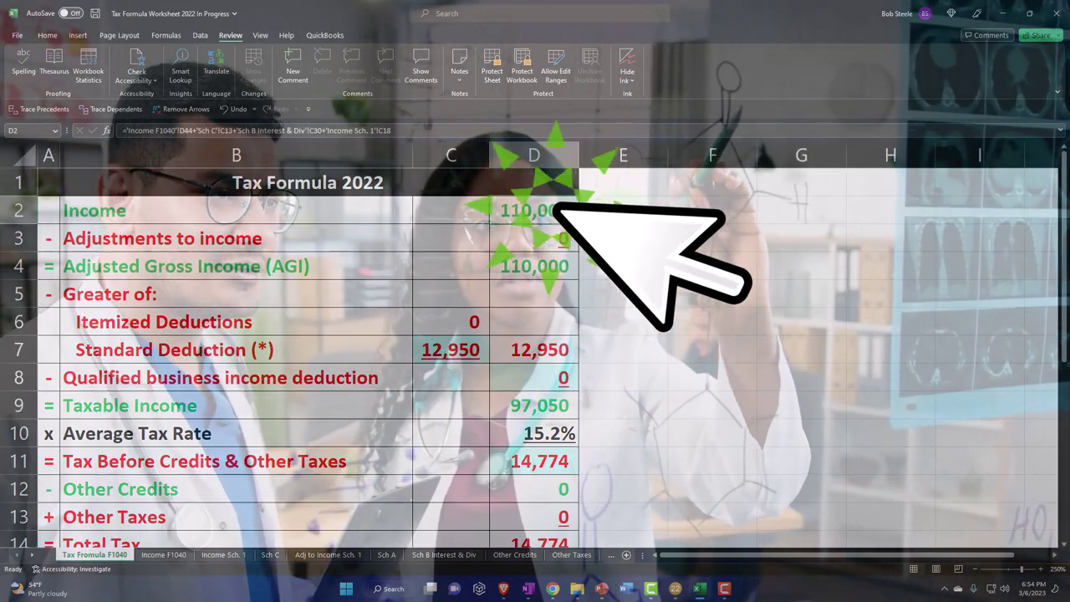
key(Left)
key(Down)
key(Down)
key(Down)
key(Down)
key(Down)
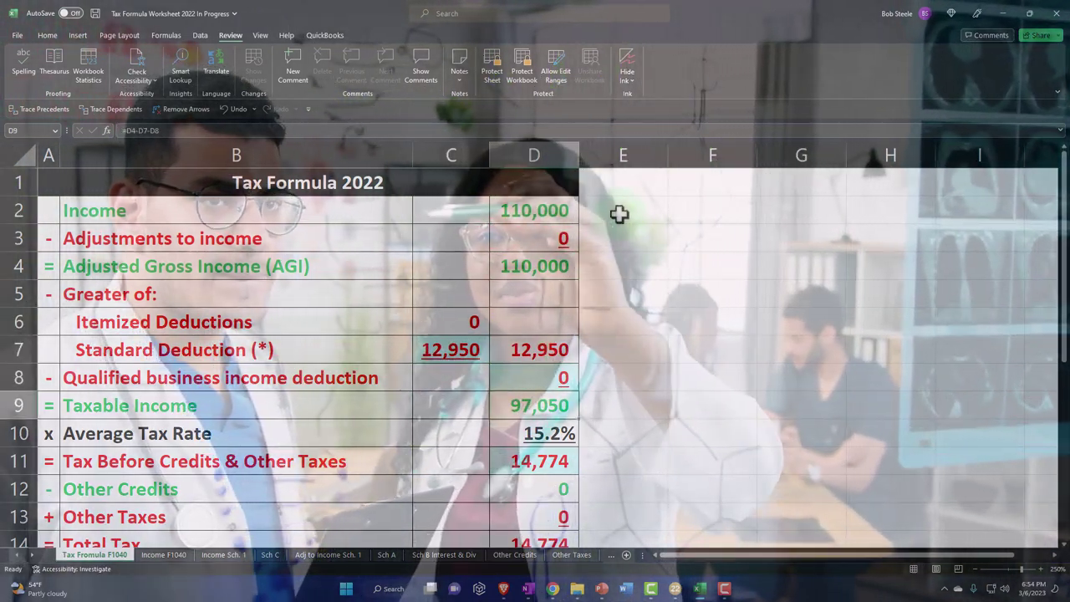
key(Right)
key(Down)
key(Down)
click(701, 588)
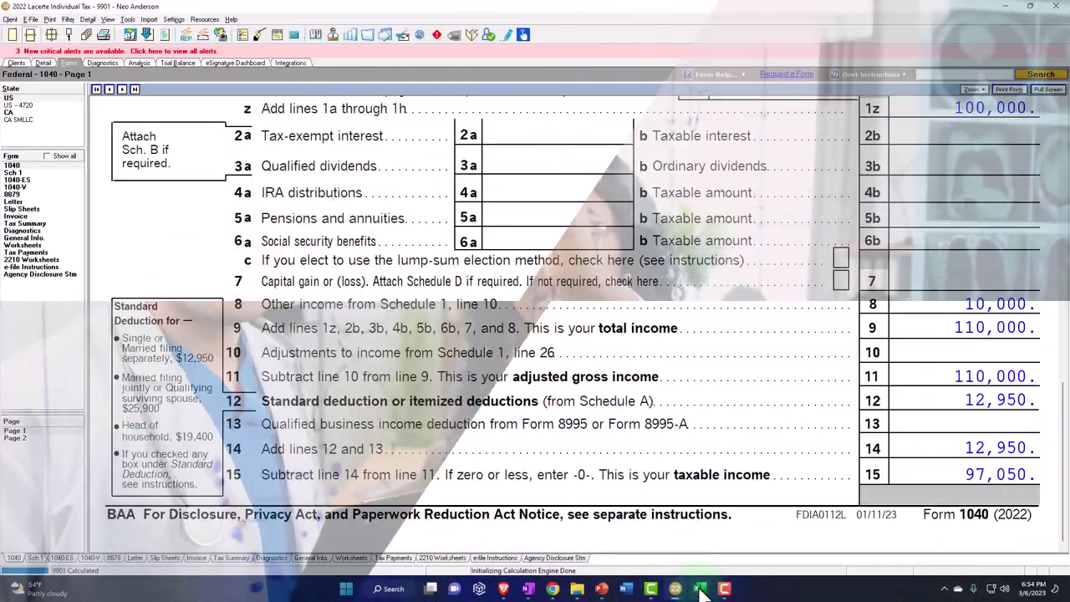
click(30, 441)
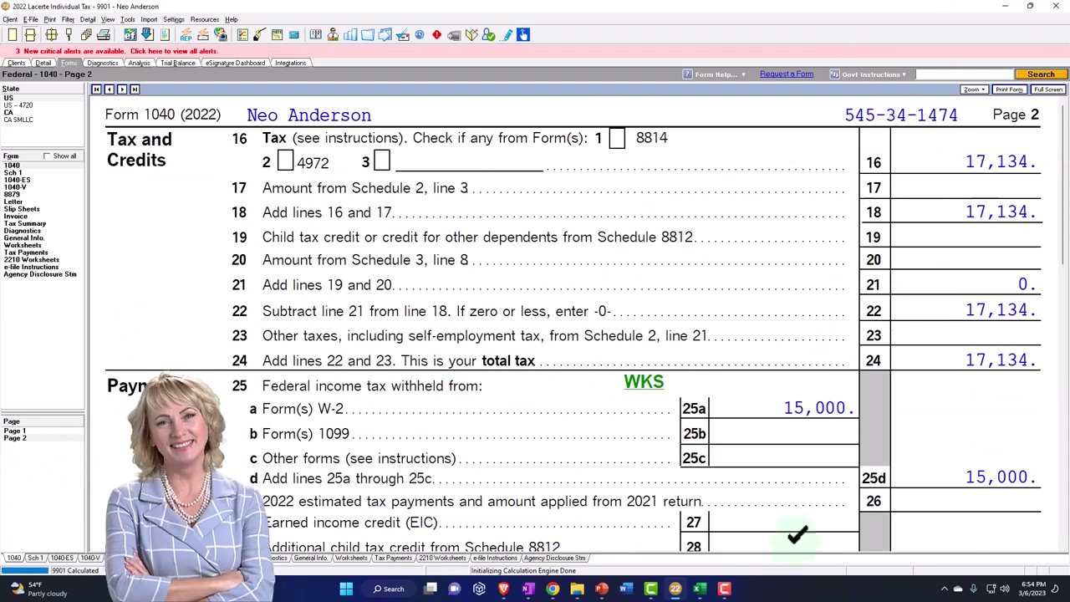
click(701, 589)
Enter 17,134 tax before credits in D11 and a 17 penalty in D18.
click(552, 461)
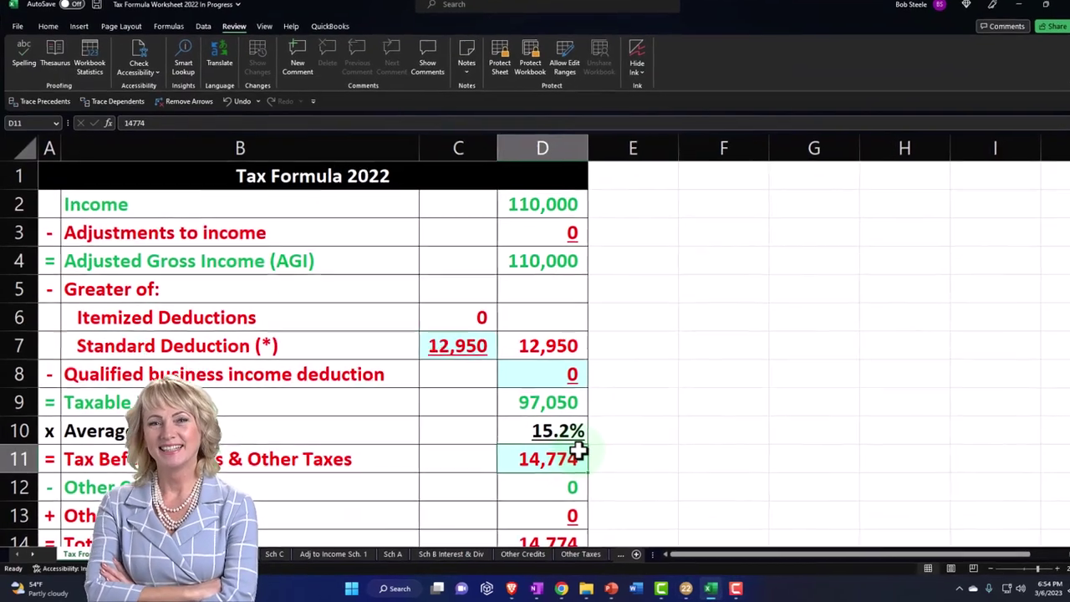
text(17,13)
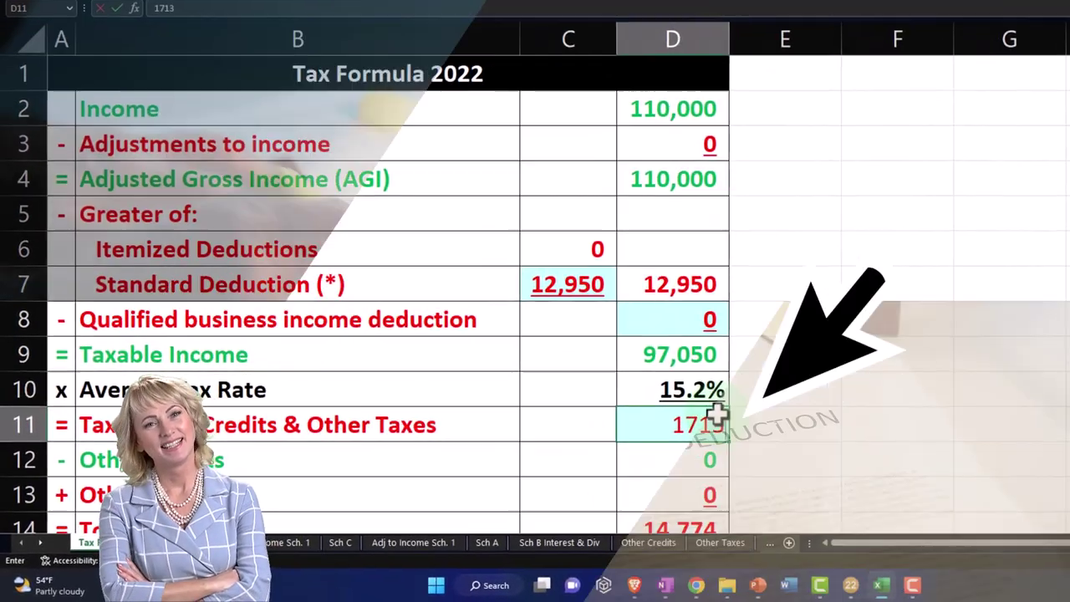
text(4)
key(Return)
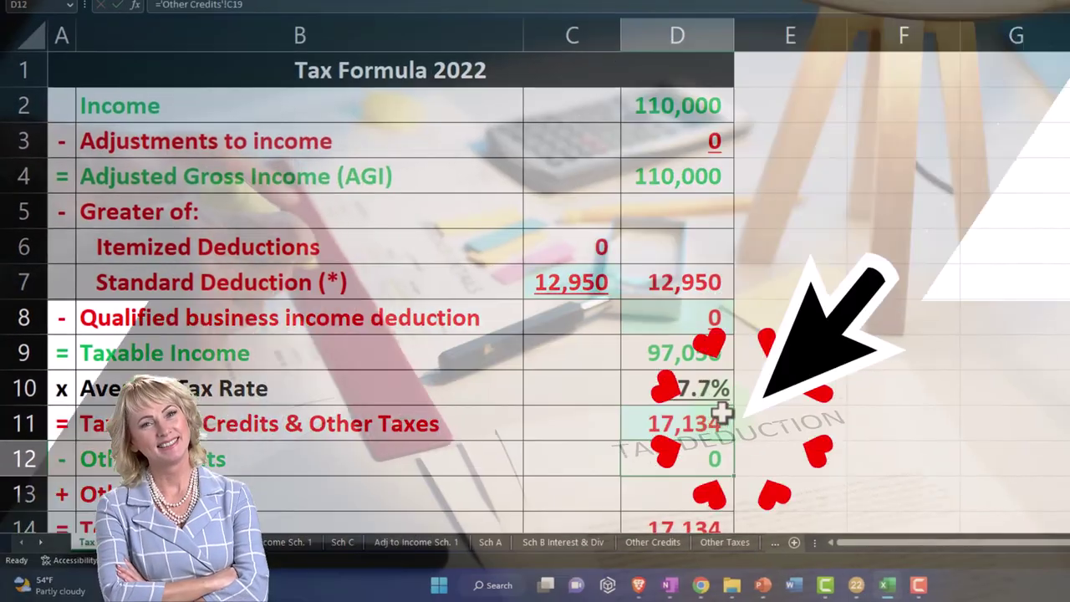
scroll(718, 411, down, 1)
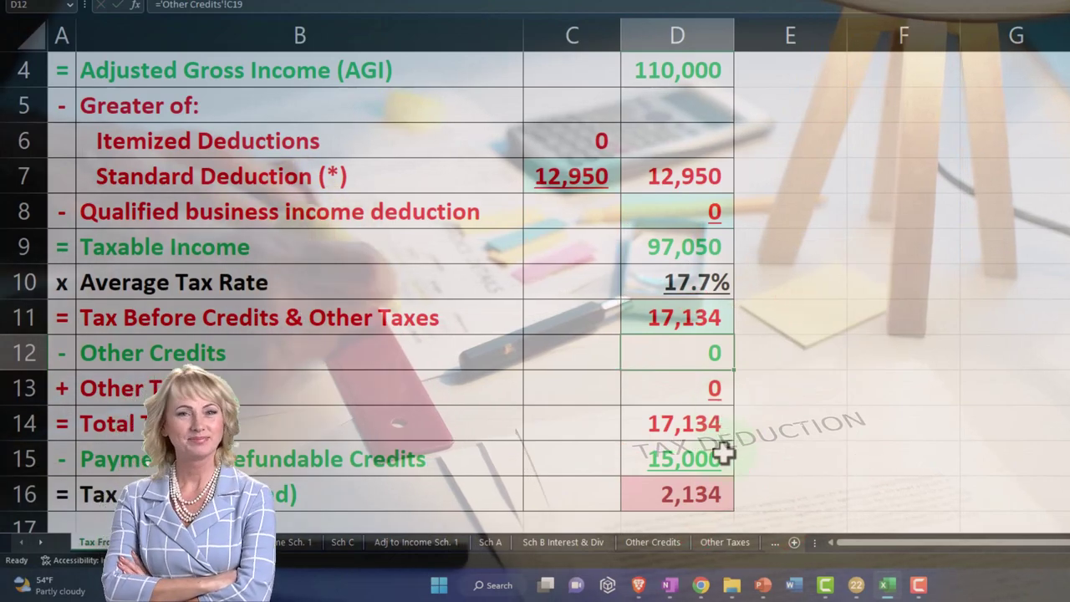
scroll(801, 485, down, 1)
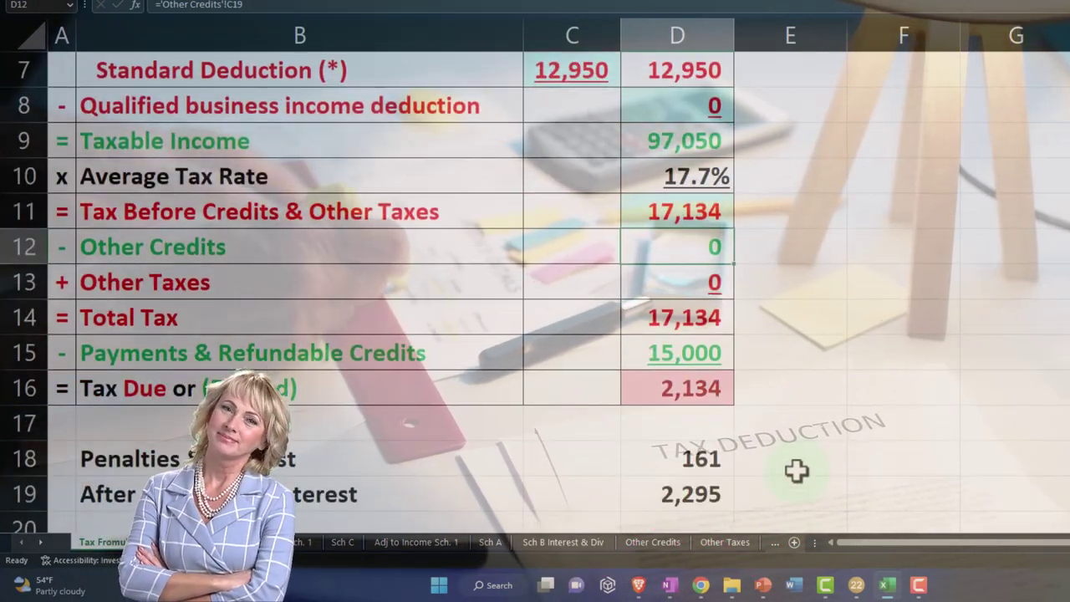
click(856, 585)
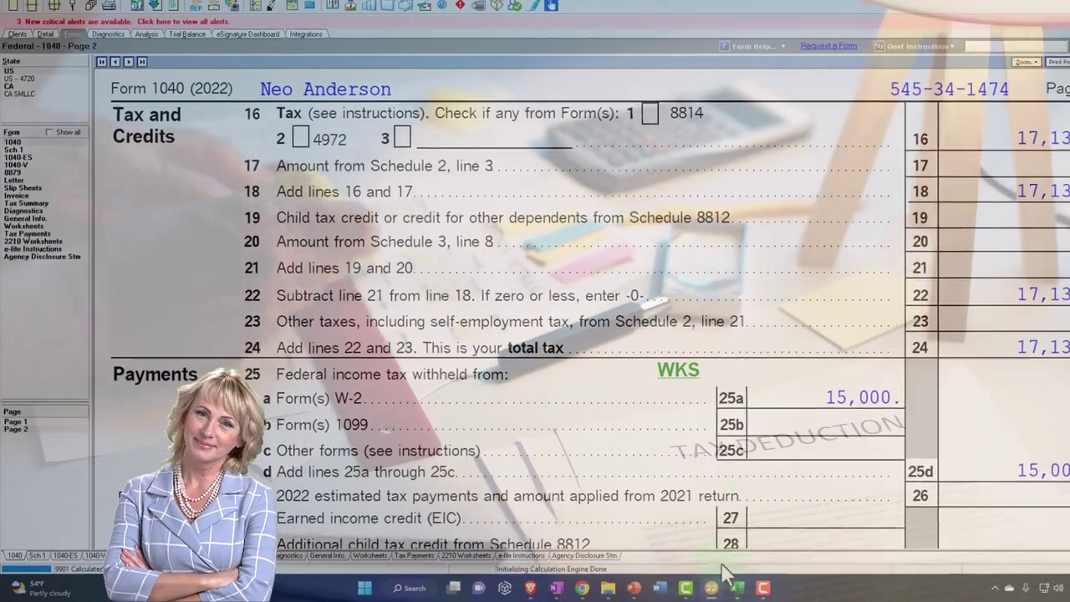
scroll(726, 460, down, 8)
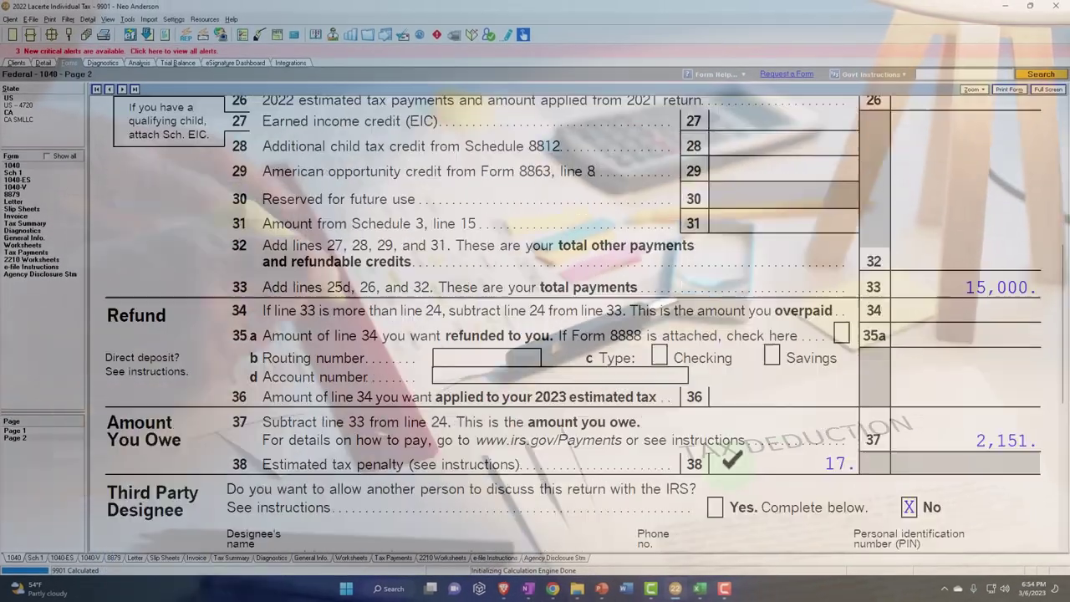
click(702, 590)
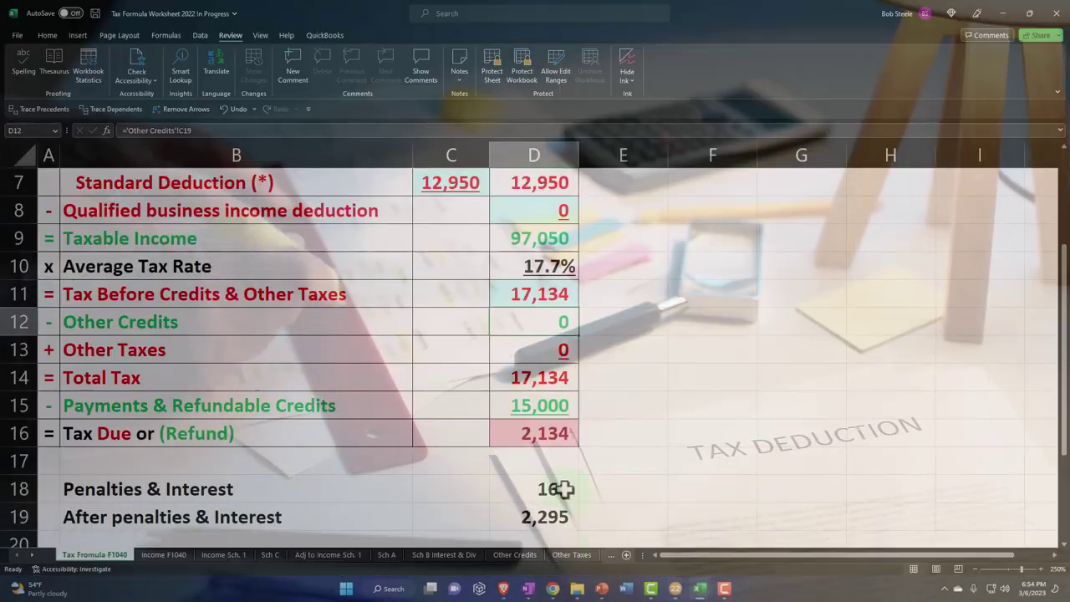
text(17)
key(Return)
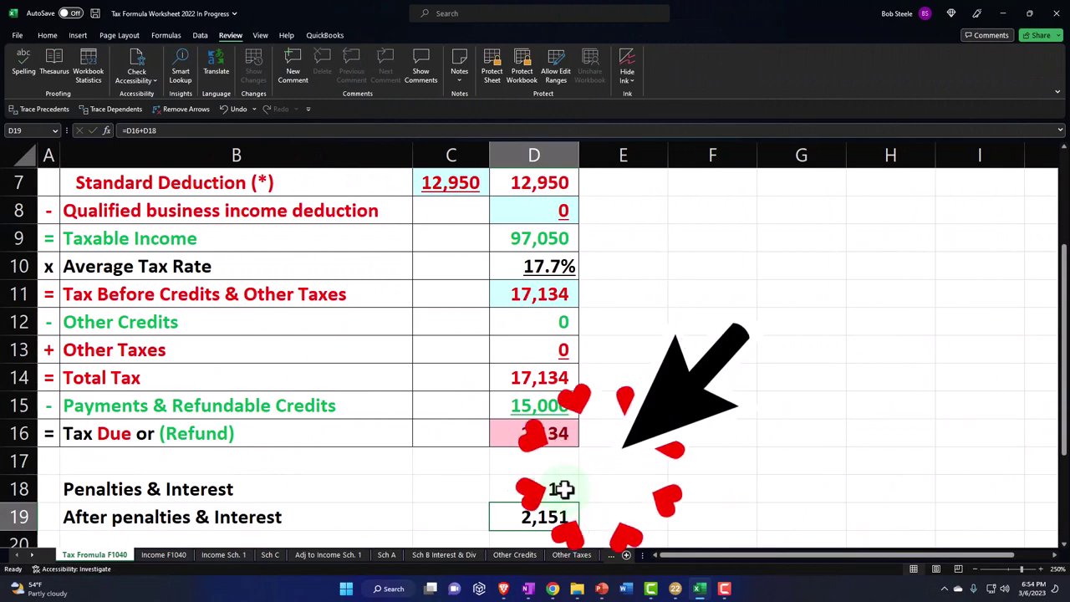
Drill from Form 1040 page 1's other income line 8 into Schedule 1, showing 10,000 unemployment on line 7.
click(677, 591)
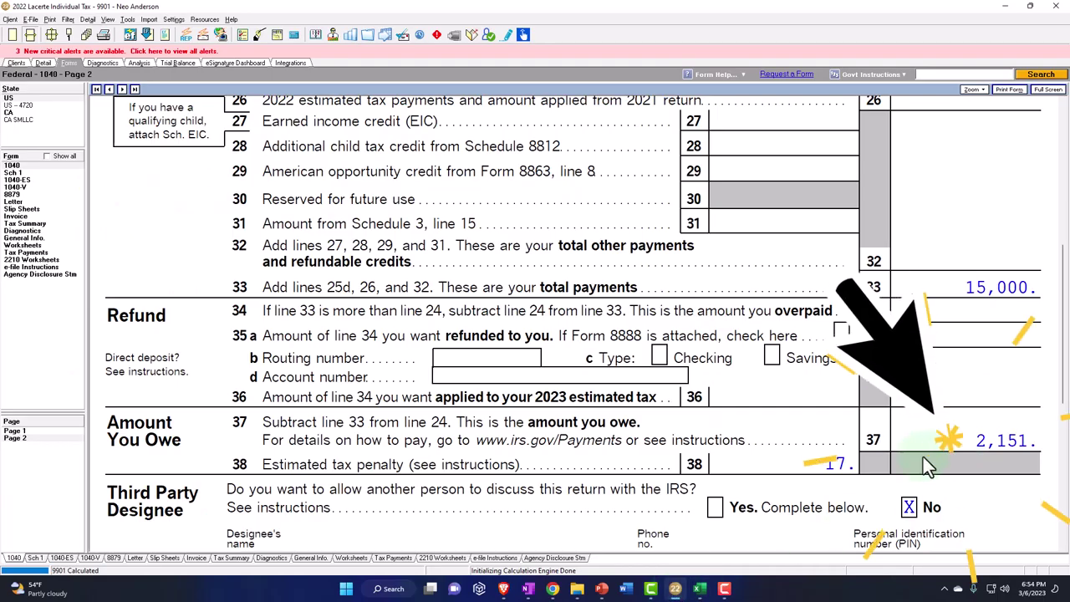
click(28, 431)
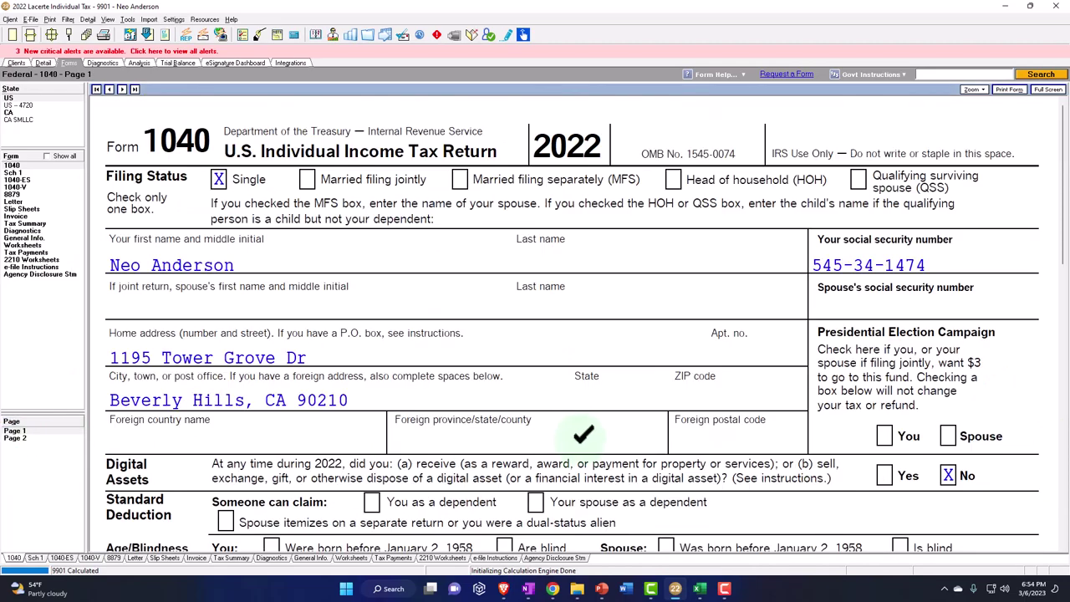
scroll(589, 431, down, 10)
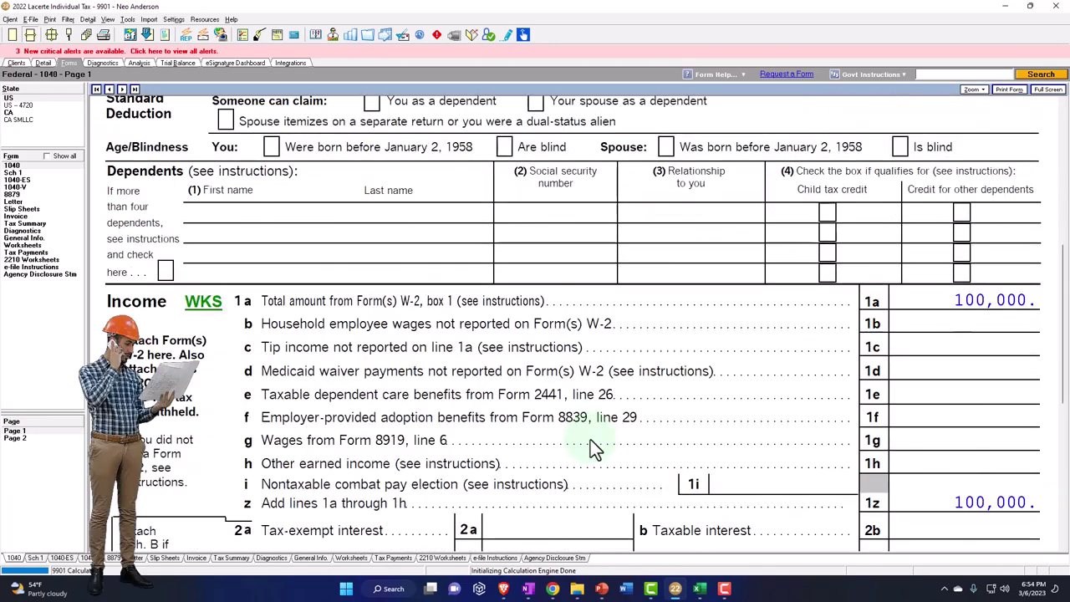
scroll(590, 448, down, 3)
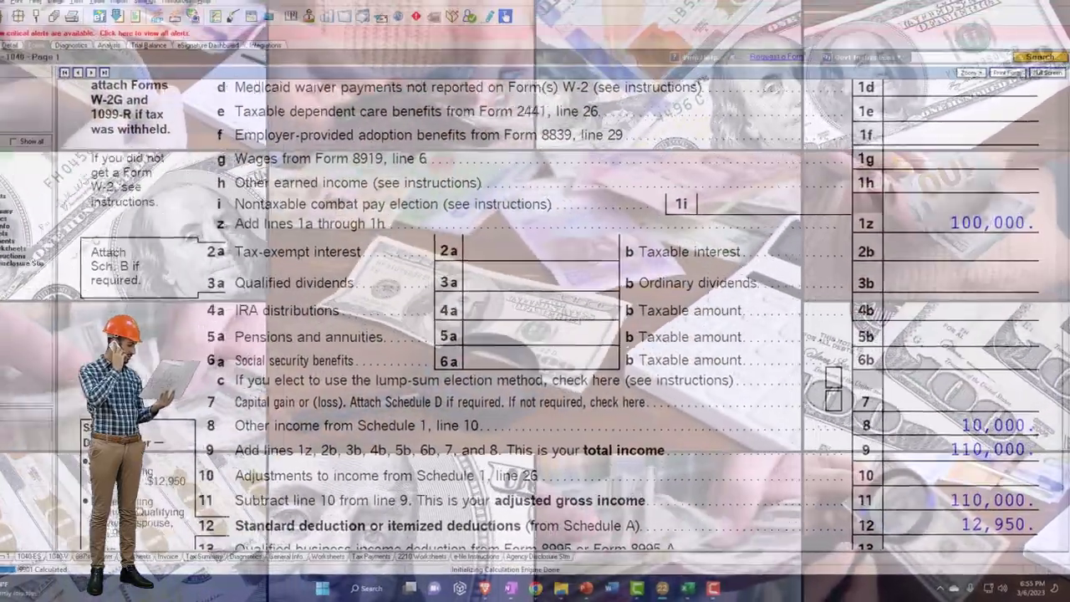
double_click(380, 404)
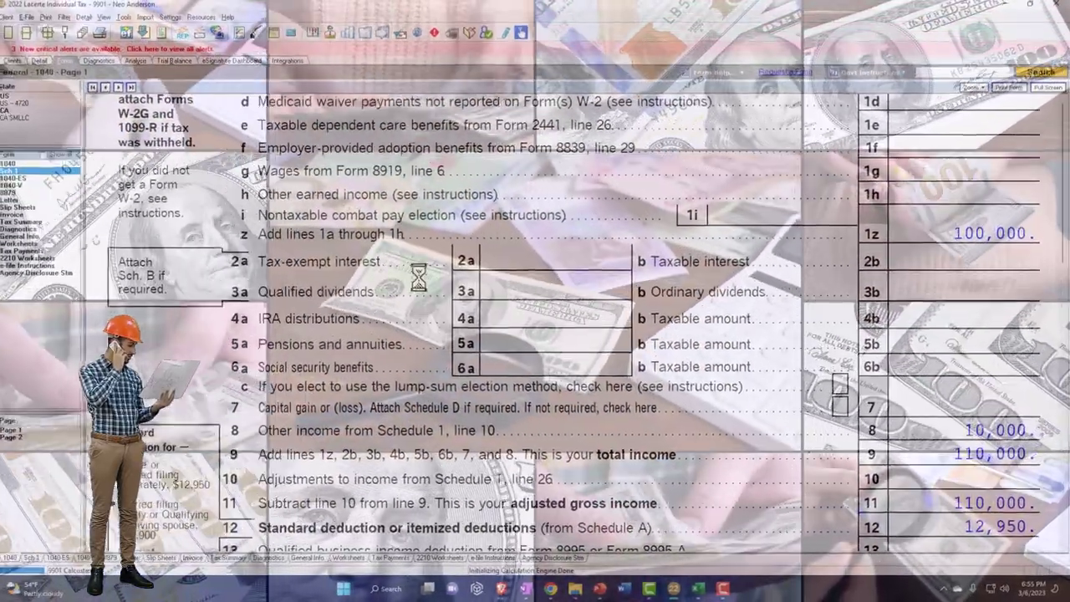
scroll(519, 314, down, 2)
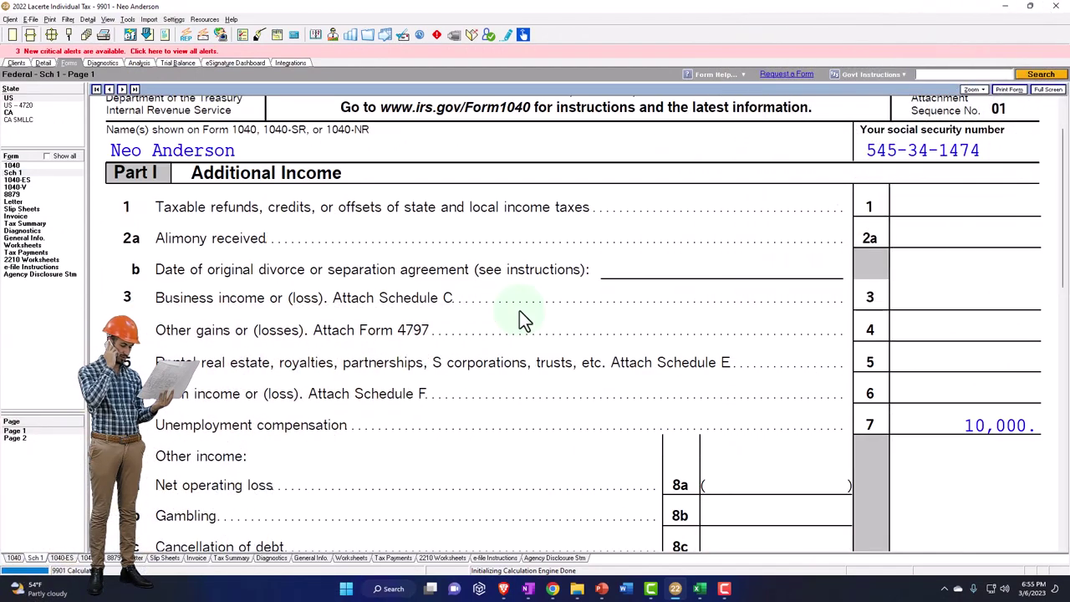
scroll(519, 314, down, 2)
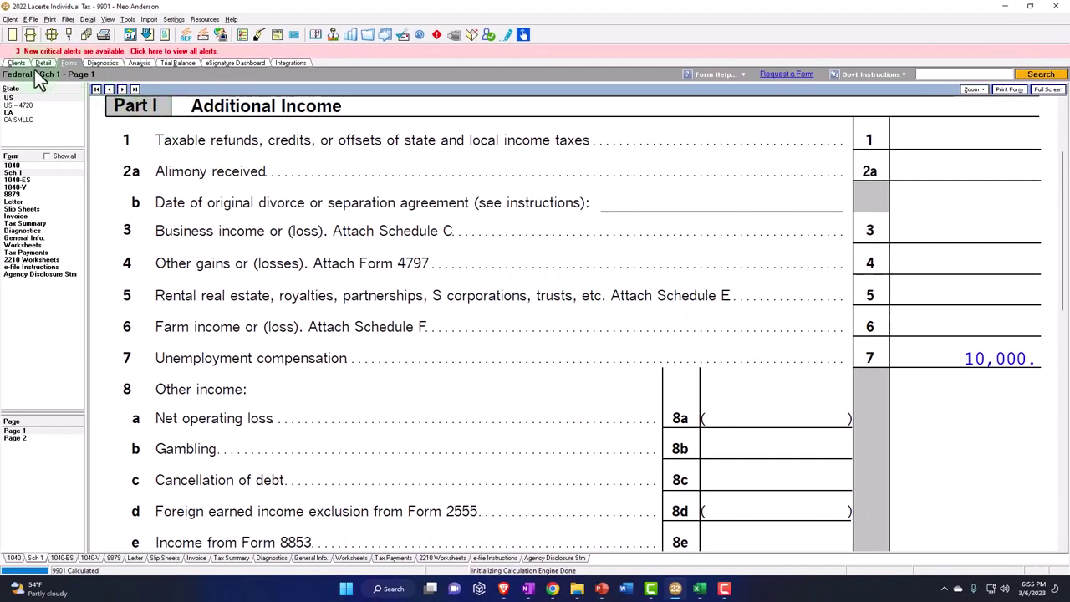
Enter 1000 as 2022 Overpayment Repaid on the 1099-G detail, then return to Schedule 1.
click(37, 66)
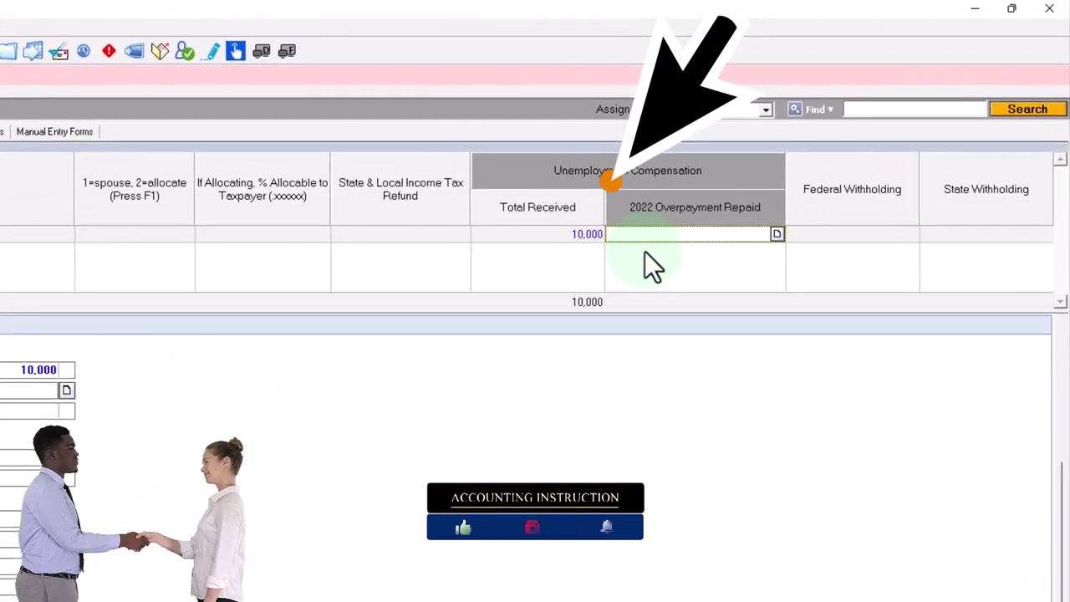
text(1000)
key(Tab)
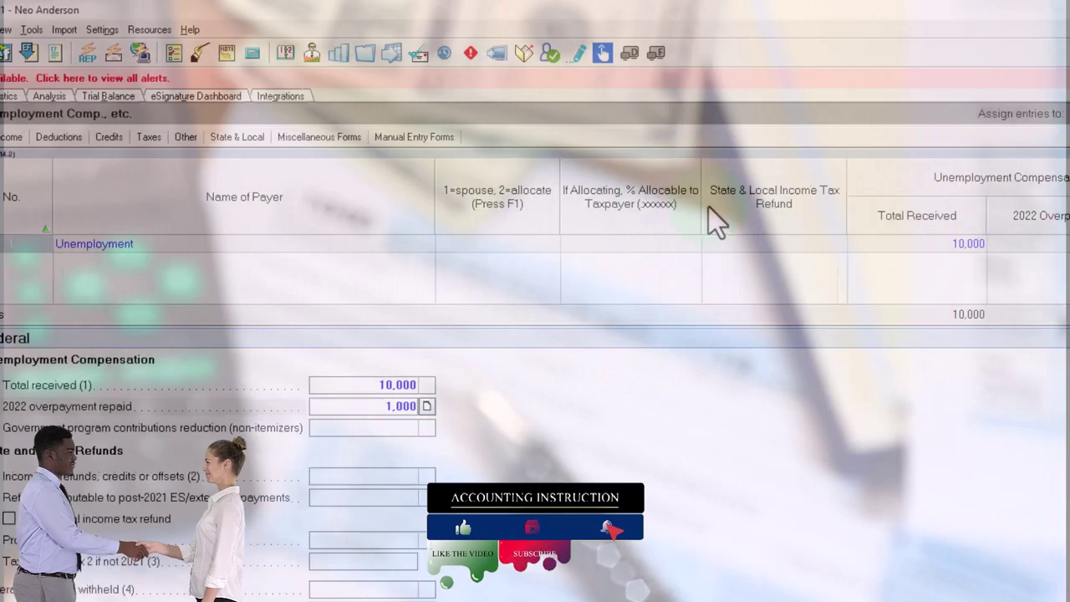
click(46, 95)
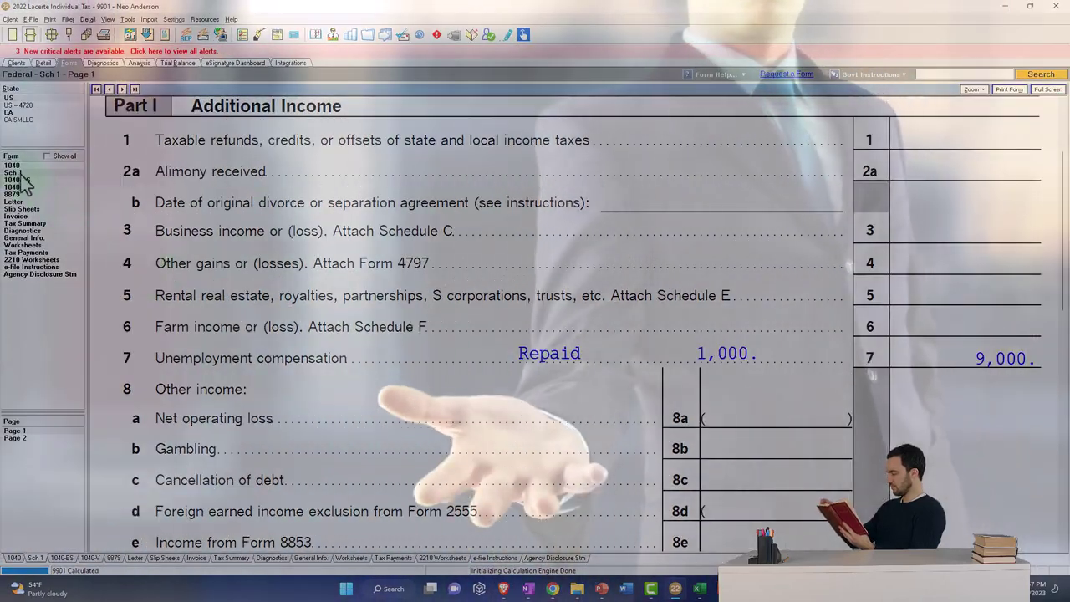
Return to Form 1040 and scroll to lines 8 and 9: other income 9,000, total income 109,000.
click(11, 166)
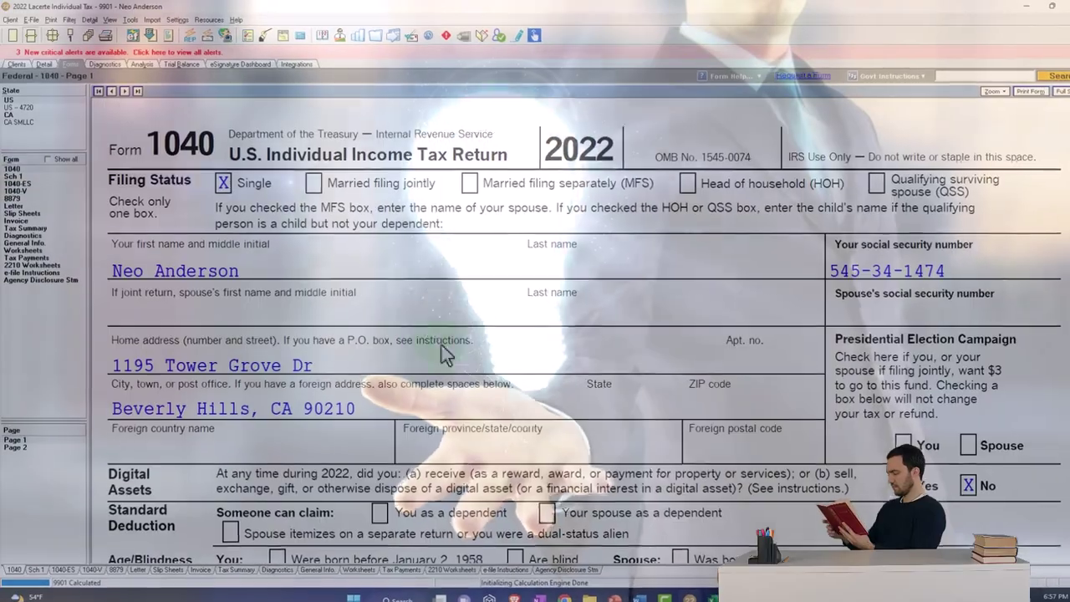
scroll(502, 377, down, 5)
scroll(588, 460, down, 4)
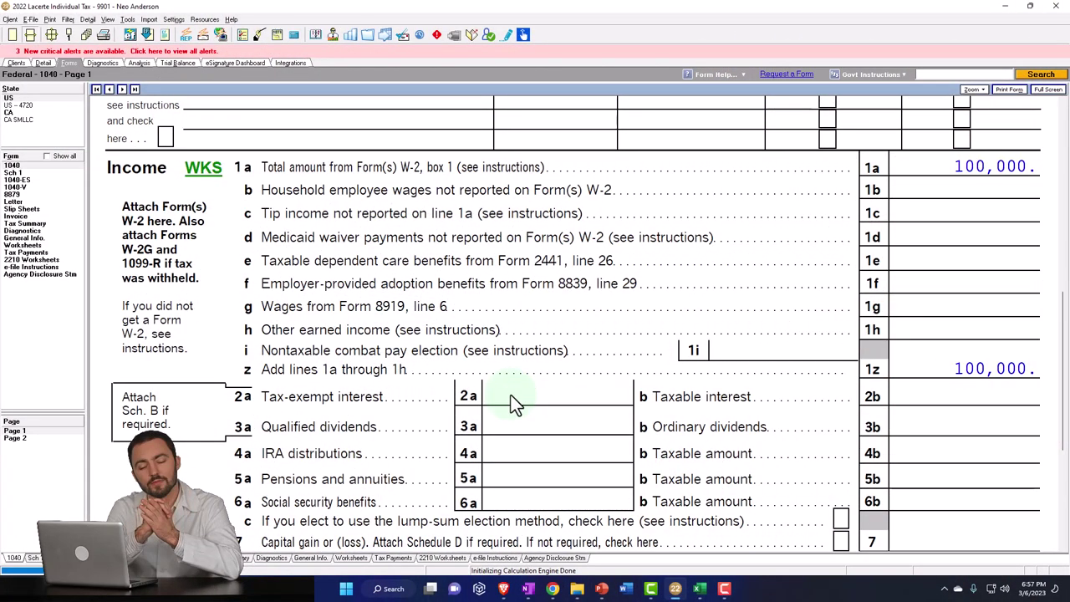
scroll(514, 404, down, 1)
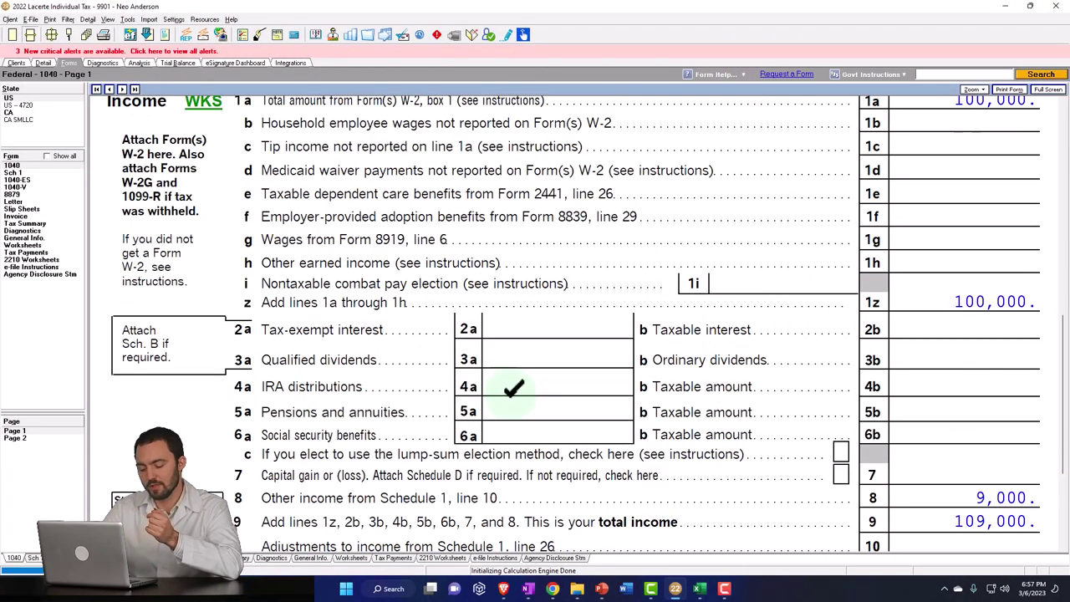